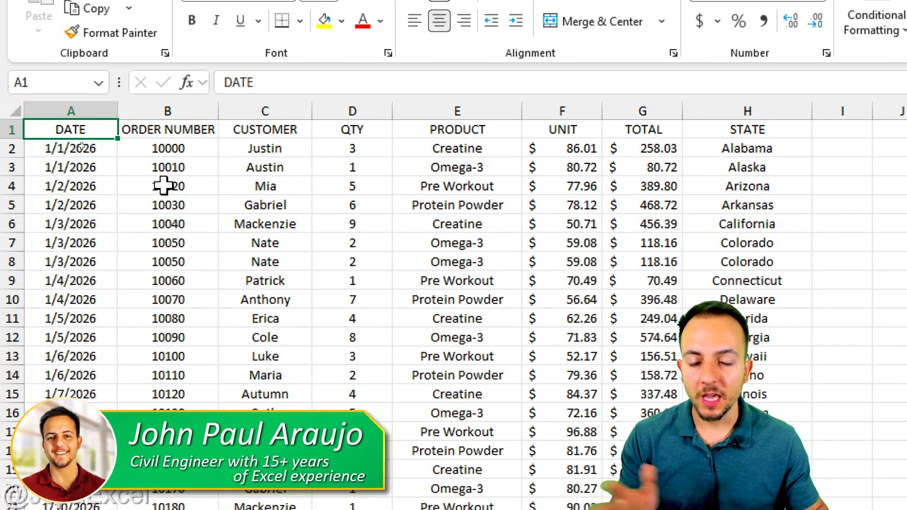
{"action": "left_click", "coordinate": [192, 105]}
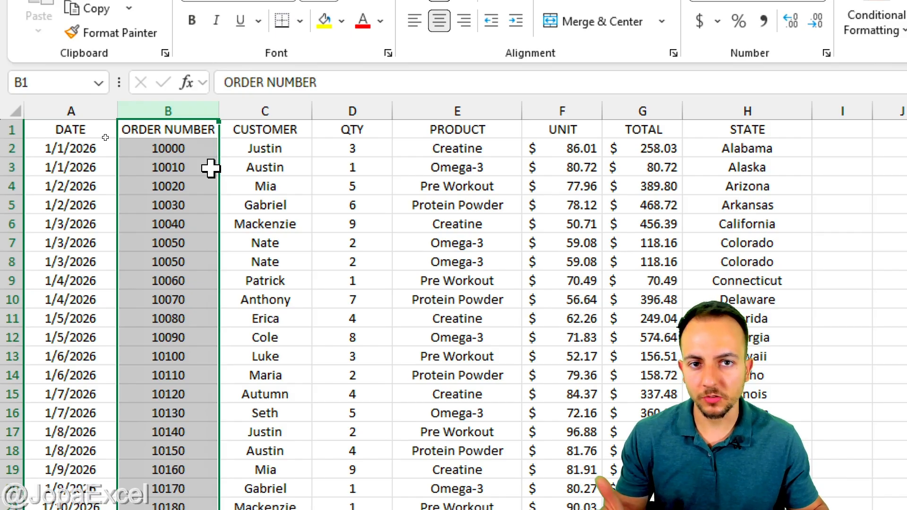
{"action": "left_click", "coordinate": [208, 142]}
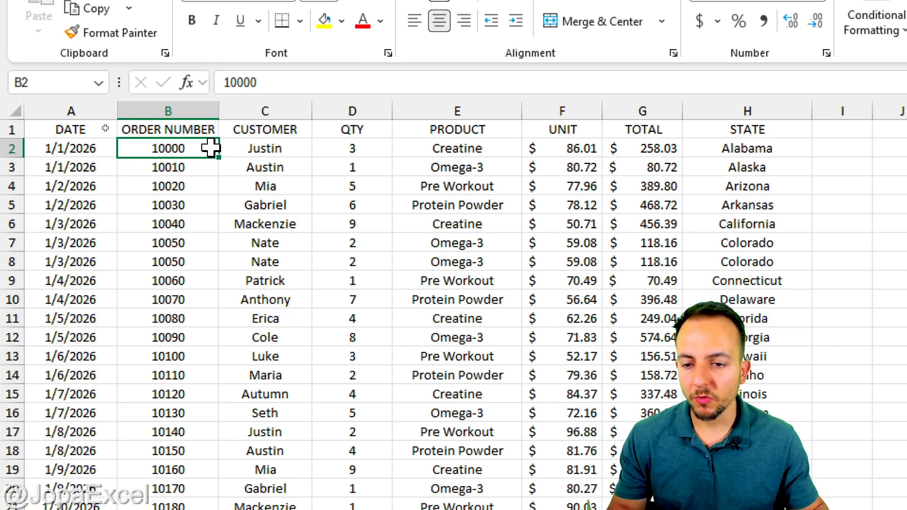
{"action": "left_click_drag", "start_coordinate": [209, 148], "coordinate": [182, 352]}
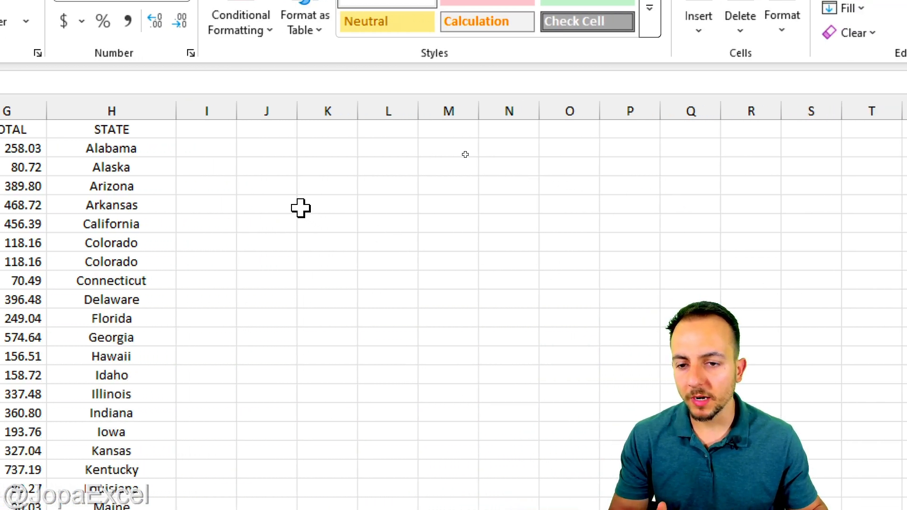
Enter the header COUNT UNIQUES in cell I1 and widen column I to fit it.
{"action": "left_click", "coordinate": [227, 105]}
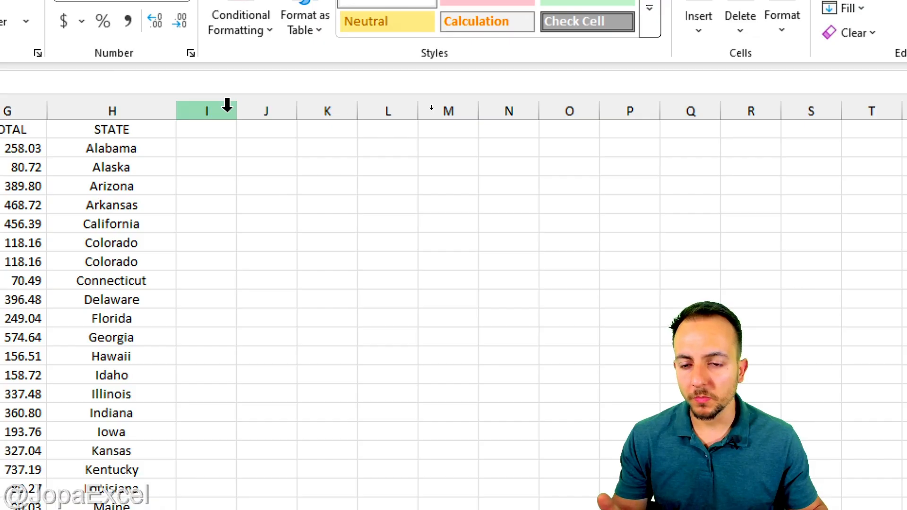
{"action": "left_click", "coordinate": [227, 105]}
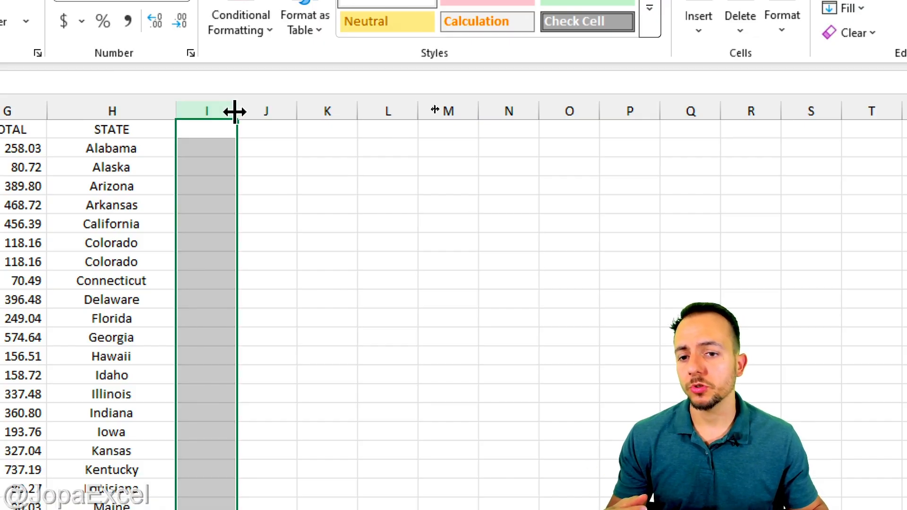
{"action": "left_click", "coordinate": [215, 126]}
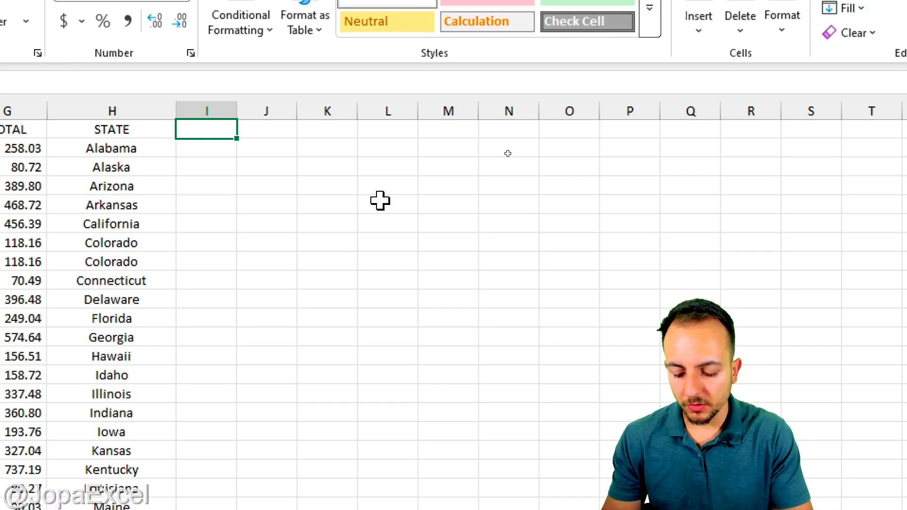
{"action": "type", "text": "COU"}
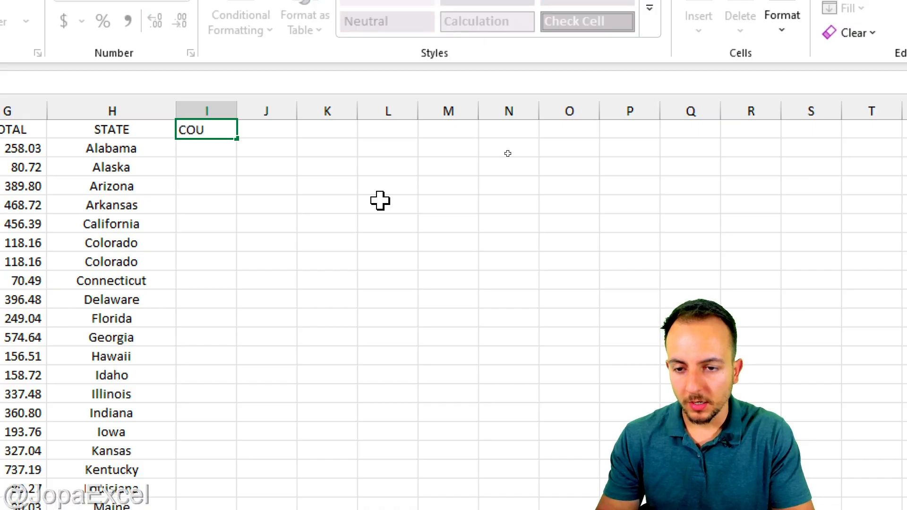
{"action": "type", "text": "NT UNIQUES"}
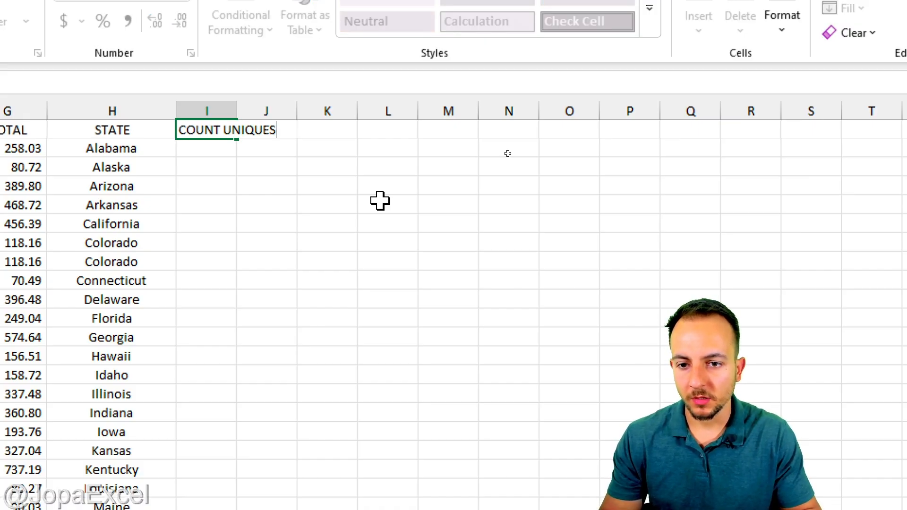
{"action": "key", "text": "Return"}
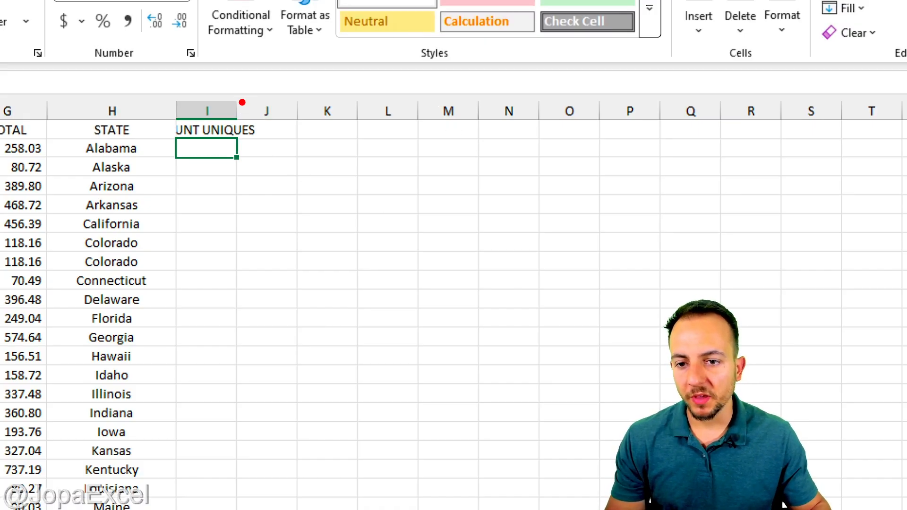
{"action": "mouse_move", "coordinate": [235, 88]}
{"action": "left_mouse_down"}
{"action": "mouse_move", "coordinate": [222, 123]}
{"action": "mouse_move", "coordinate": [243, 89]}
{"action": "left_mouse_up"}
{"action": "mouse_move", "coordinate": [304, 133]}
{"action": "left_mouse_down"}
{"action": "mouse_move", "coordinate": [216, 134]}
{"action": "mouse_move", "coordinate": [238, 105]}
{"action": "mouse_move", "coordinate": [287, 107]}
{"action": "left_mouse_up"}
{"action": "left_click", "coordinate": [232, 110]}
{"action": "left_click", "coordinate": [245, 151]}
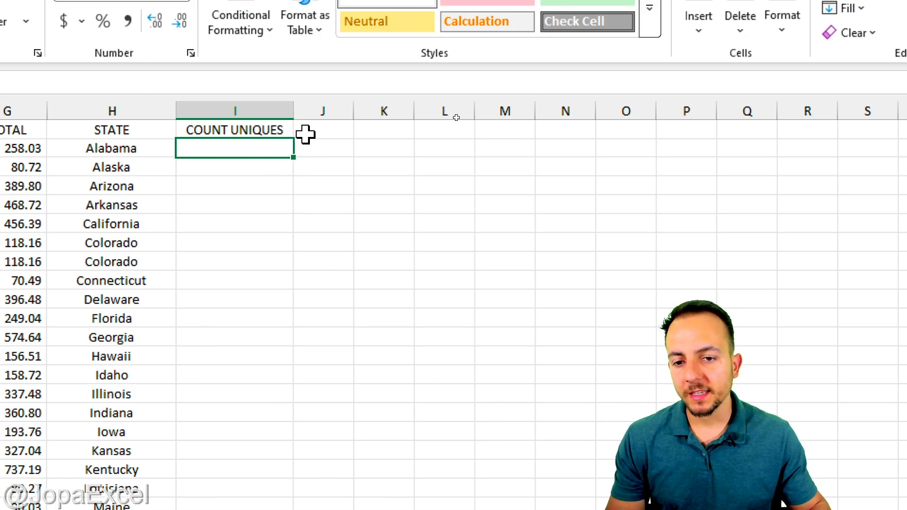
Enter the formula =COUNTIF(B:B,B2) in cell I2 to count how often each order number occurs in column B.
{"action": "type", "text": "="}
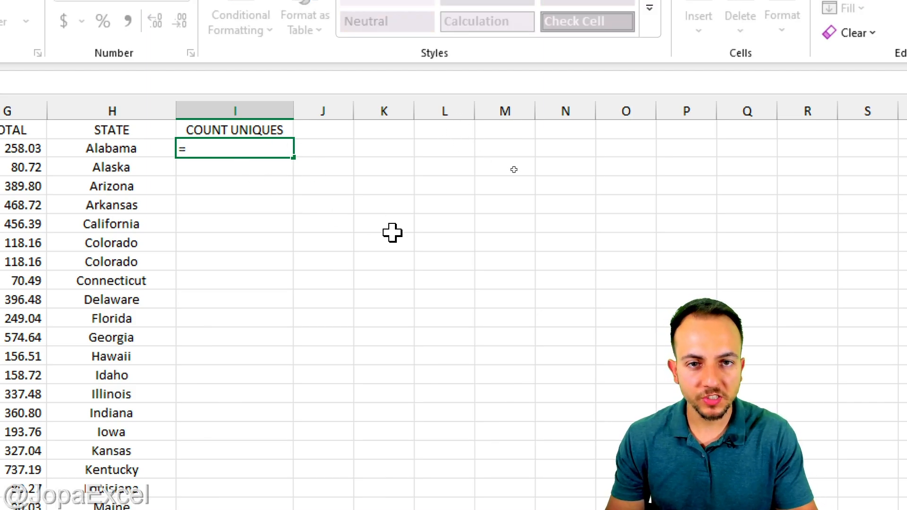
{"action": "type", "text": "COUNT"}
{"action": "key", "text": "BackSpace"}
{"action": "type", "text": "NTI"}
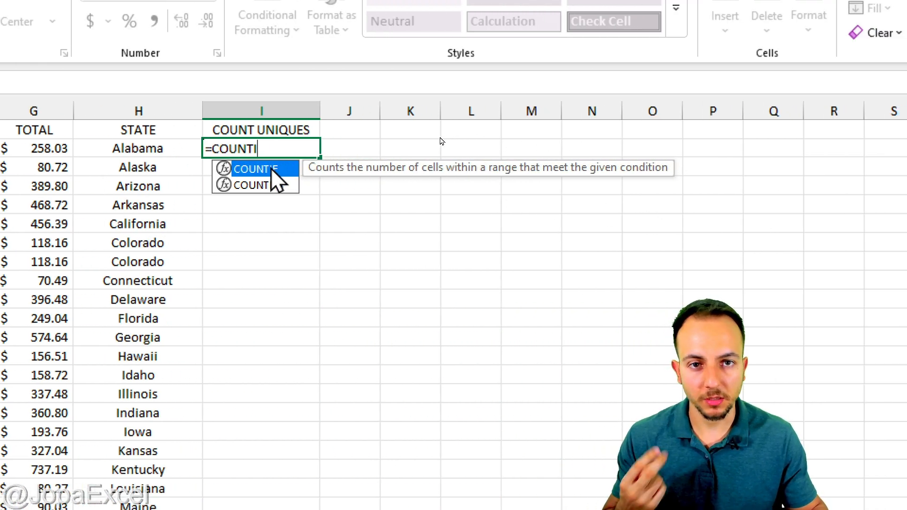
{"action": "key", "text": "Tab"}
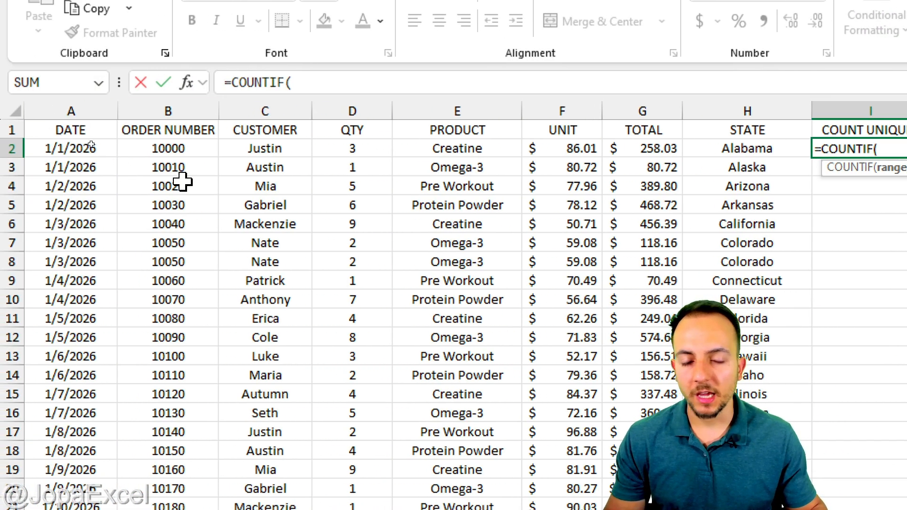
{"action": "left_click_drag", "start_coordinate": [183, 152], "coordinate": [172, 349]}
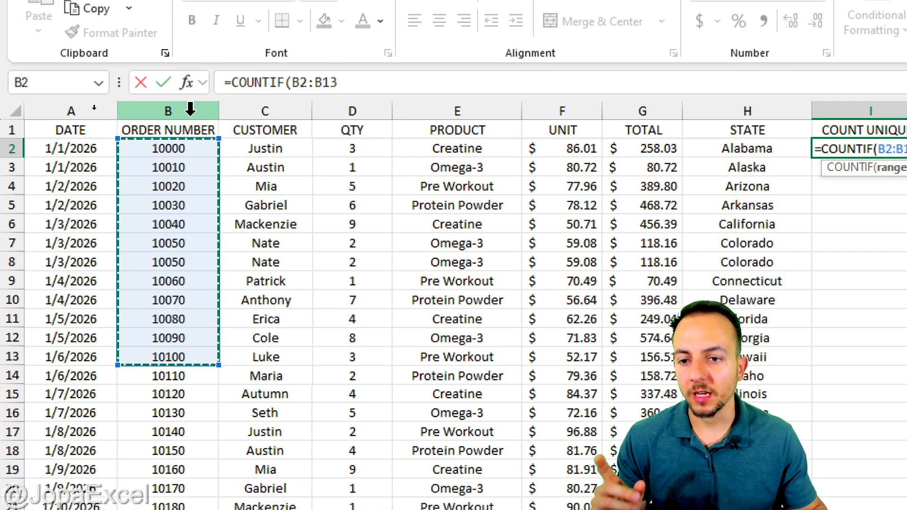
{"action": "left_click", "coordinate": [184, 100]}
{"action": "scroll", "coordinate": [207, 257], "scroll_direction": "down", "scroll_amount": 10}
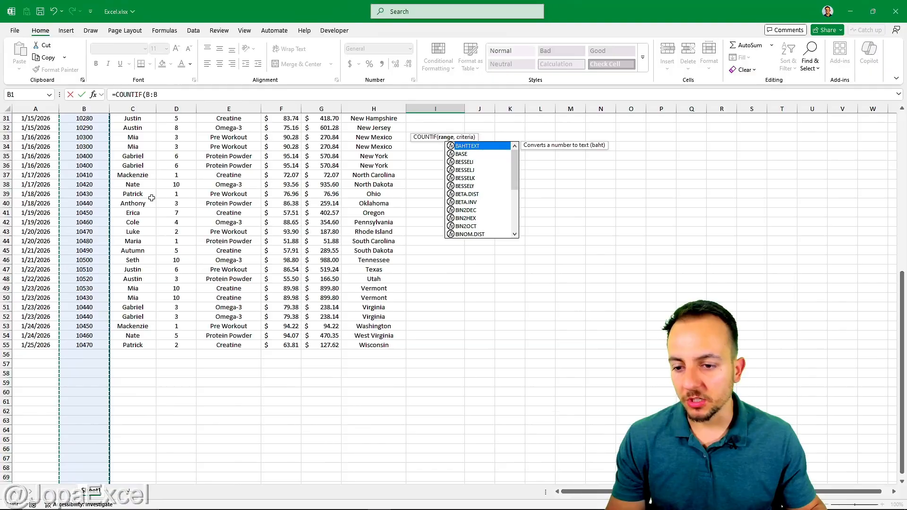
{"action": "scroll", "coordinate": [152, 198], "scroll_direction": "down", "scroll_amount": 7}
{"action": "scroll", "coordinate": [151, 198], "scroll_direction": "up", "scroll_amount": 17}
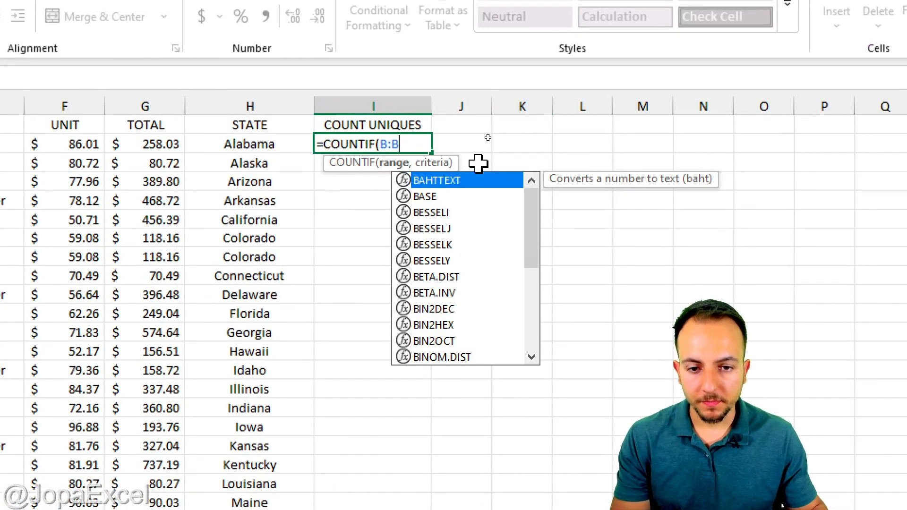
{"action": "type", "text": ","}
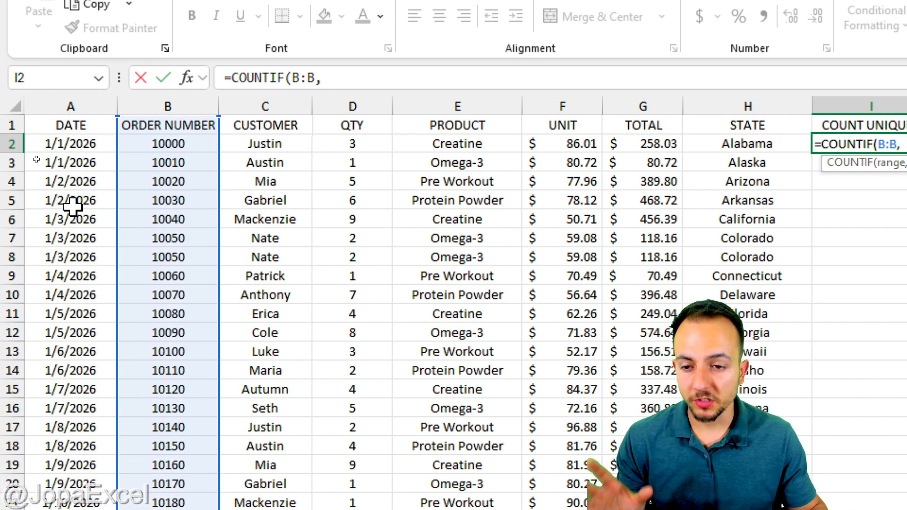
{"action": "left_click", "coordinate": [180, 146]}
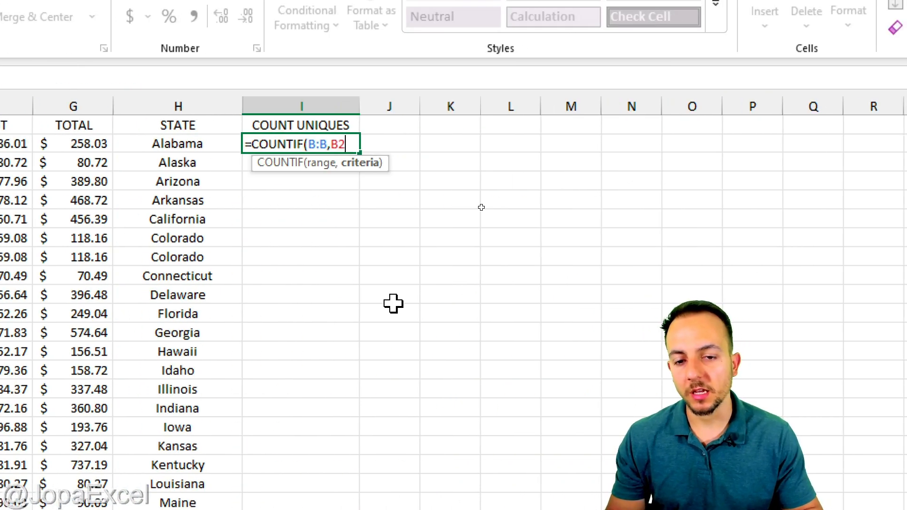
{"action": "key", "text": "Return"}
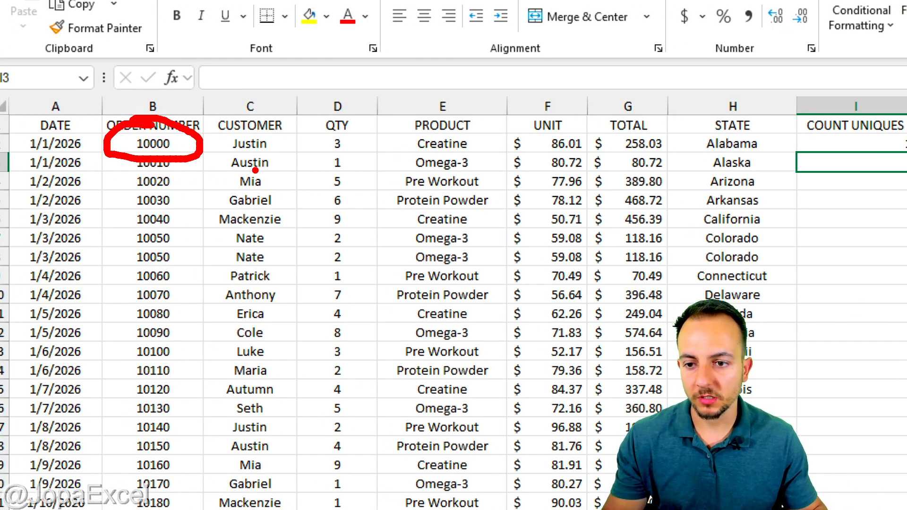
Fill the COUNTIF formula from I2 down column I to the last data row, row 55.
{"action": "left_click", "coordinate": [895, 145]}
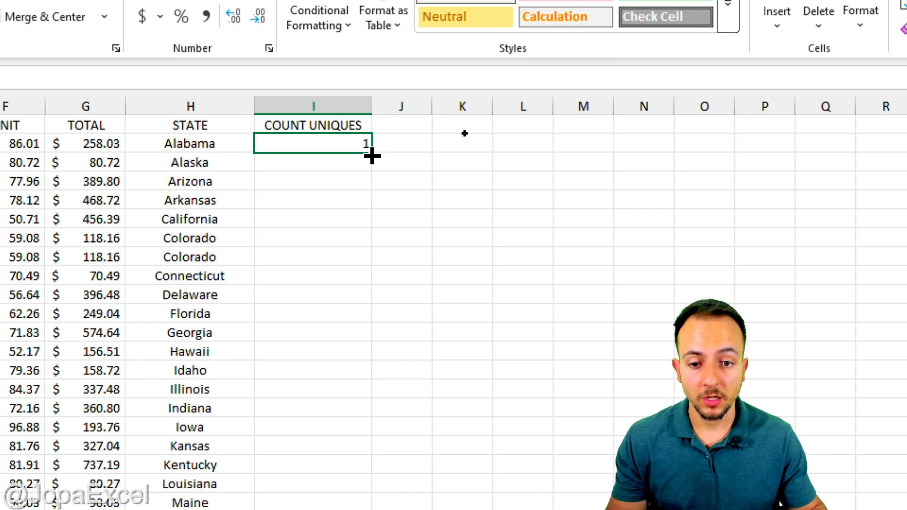
{"action": "left_click_drag", "start_coordinate": [372, 156], "coordinate": [330, 437]}
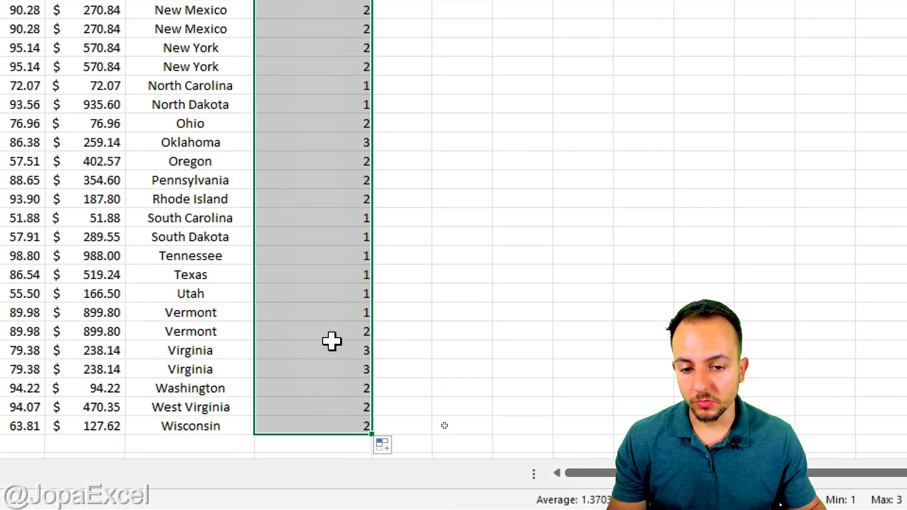
{"action": "left_click", "coordinate": [332, 342]}
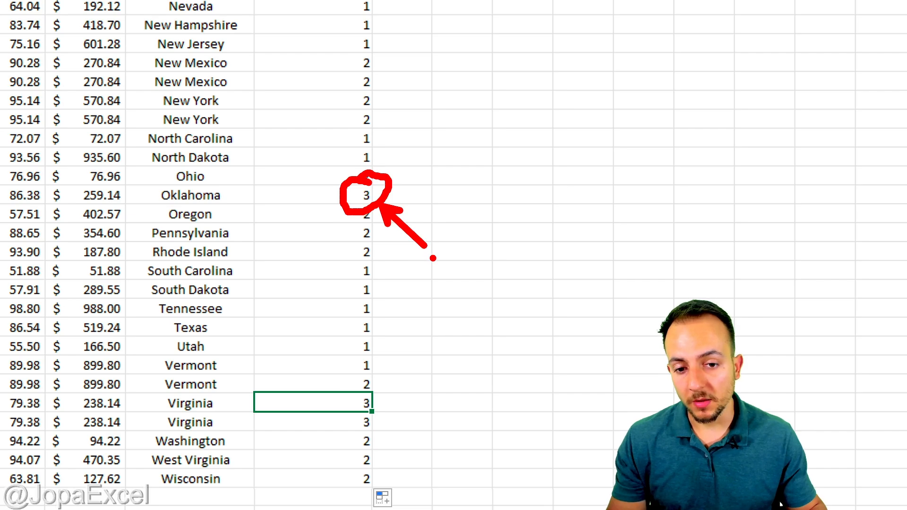
Examine the Oklahoma order in row 40 for repeats of its order number, and review the counts in the COUNT UNIQUES column.
{"action": "left_click", "coordinate": [354, 191]}
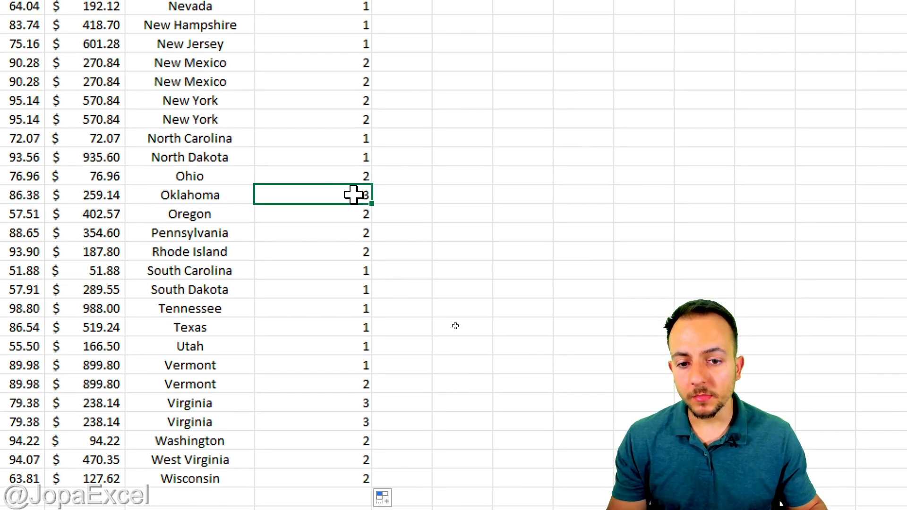
{"action": "key", "text": "shift+space"}
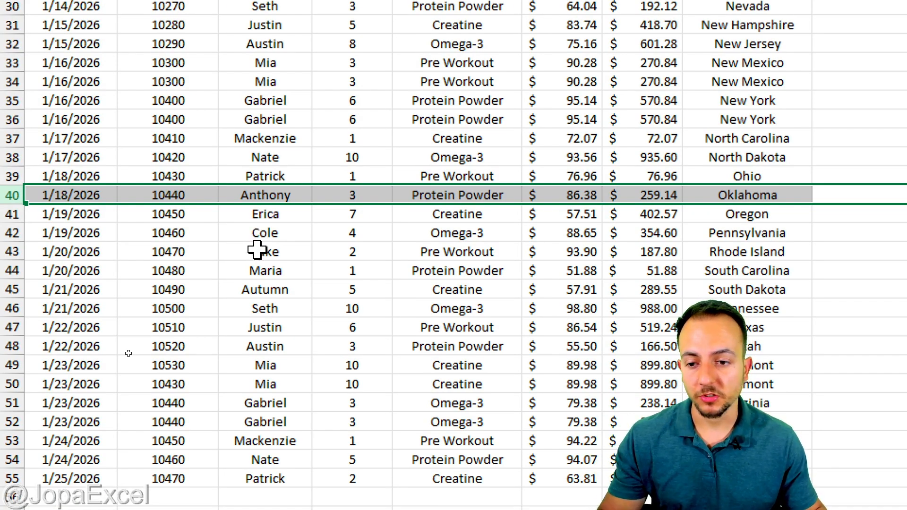
{"action": "left_click", "coordinate": [899, 153]}
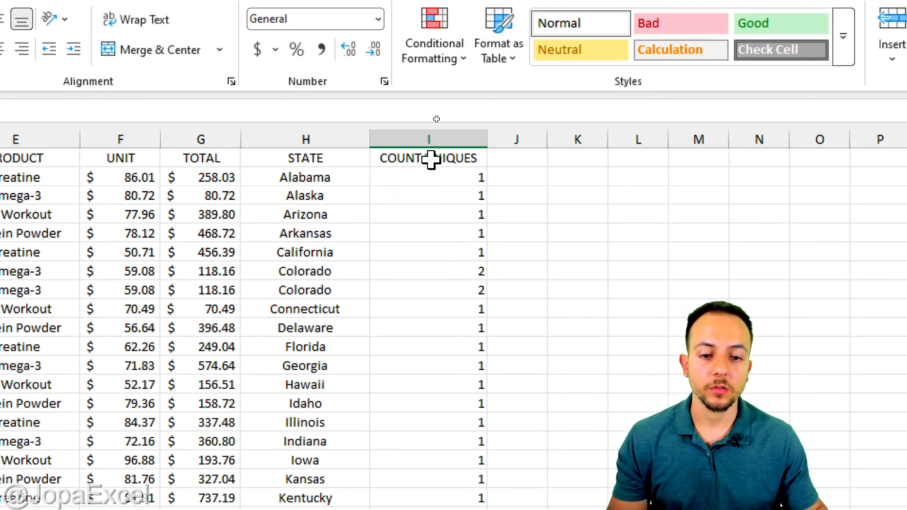
{"action": "mouse_move", "coordinate": [538, 181]}
{"action": "left_mouse_down"}
{"action": "mouse_move", "coordinate": [587, 253]}
{"action": "mouse_move", "coordinate": [554, 350]}
{"action": "left_mouse_up"}
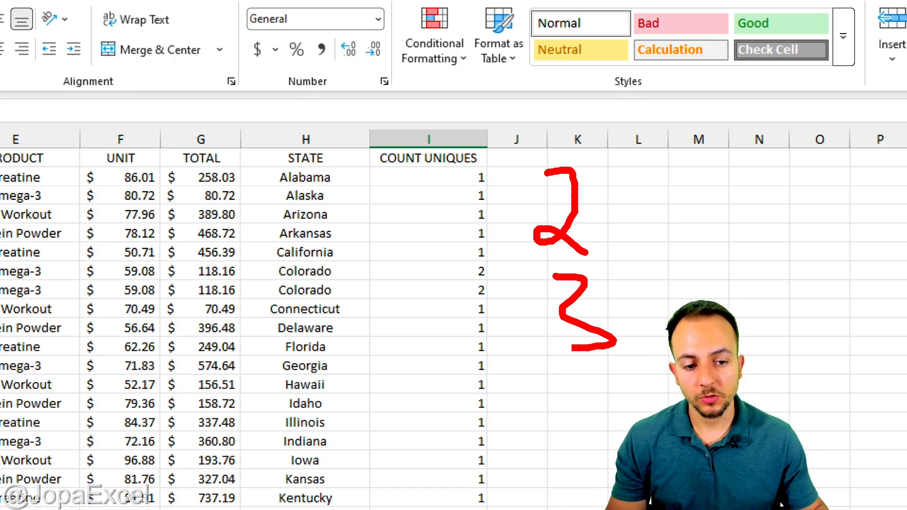
{"action": "left_click_drag", "start_coordinate": [581, 392], "coordinate": [631, 405]}
{"action": "left_click_drag", "start_coordinate": [577, 402], "coordinate": [577, 438]}
{"action": "key", "text": "Escape"}
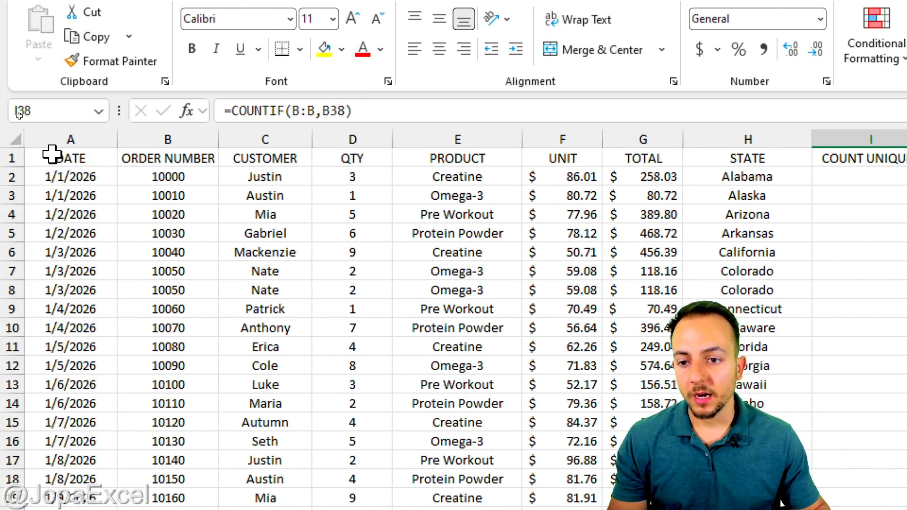
Apply a filter to columns A through I, from DATE to COUNT UNIQUES.
{"action": "left_click_drag", "start_coordinate": [65, 134], "coordinate": [881, 155]}
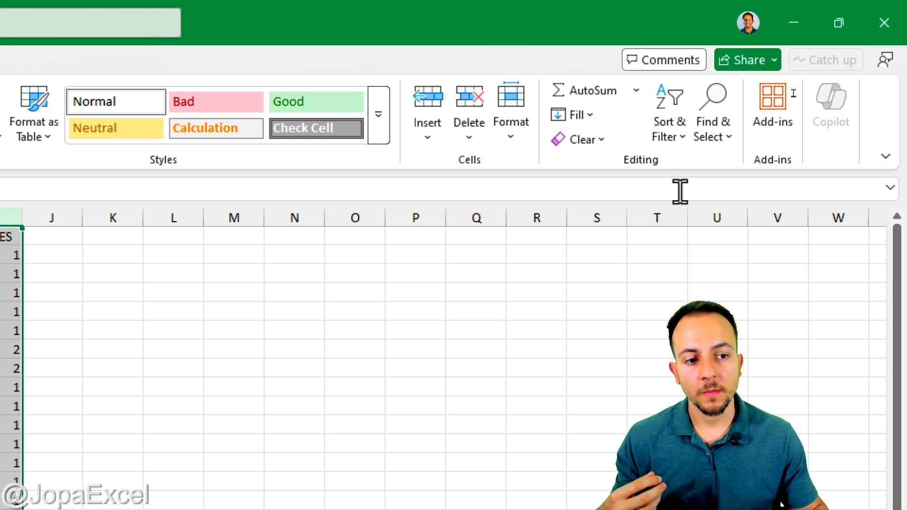
{"action": "left_click", "coordinate": [681, 138]}
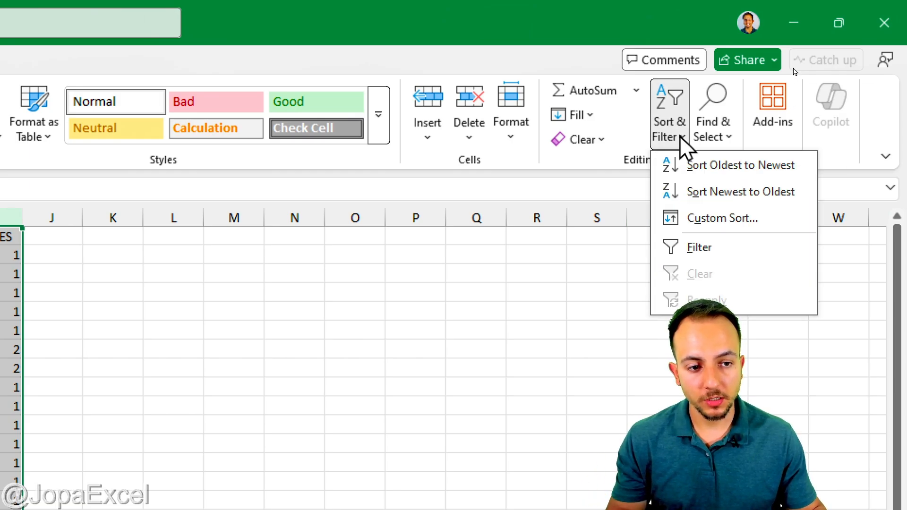
{"action": "left_click", "coordinate": [699, 248]}
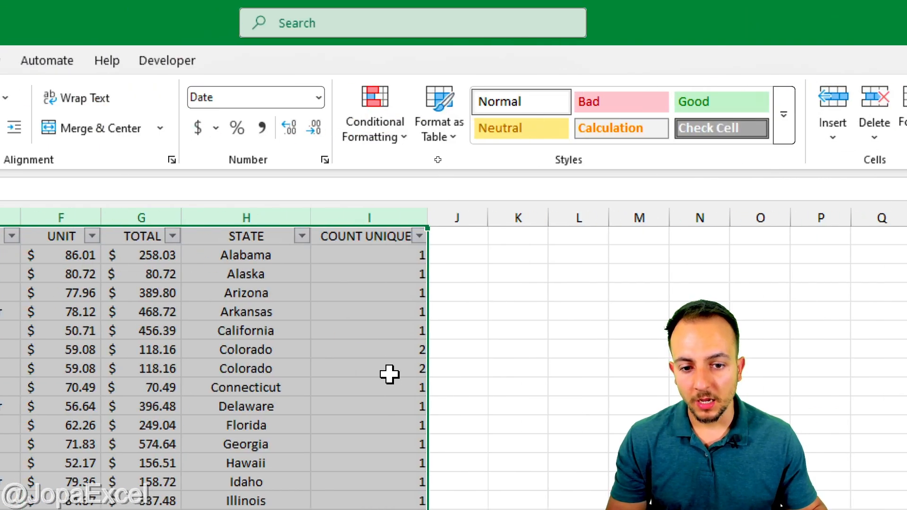
{"action": "left_click", "coordinate": [372, 310]}
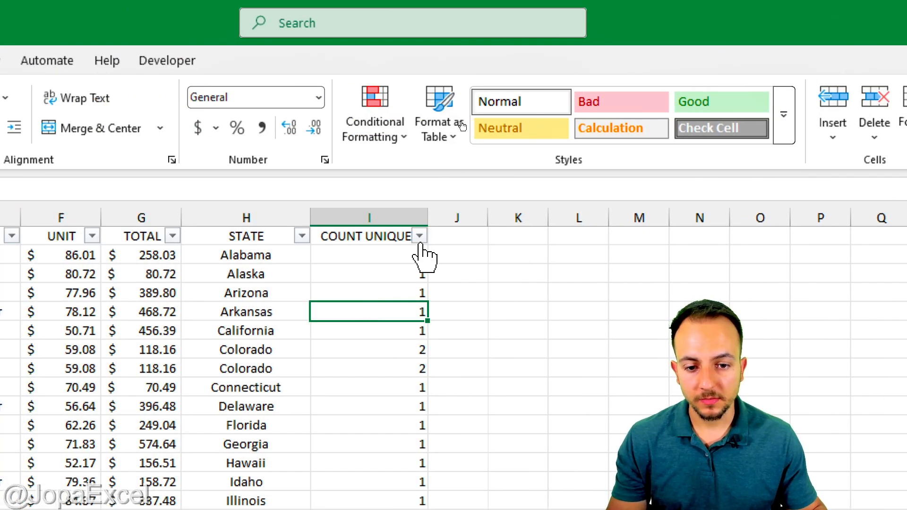
Filter the COUNT UNIQUES column to show only the value 1, excluding 2 and 3, and review the remaining rows.
{"action": "left_click", "coordinate": [419, 235]}
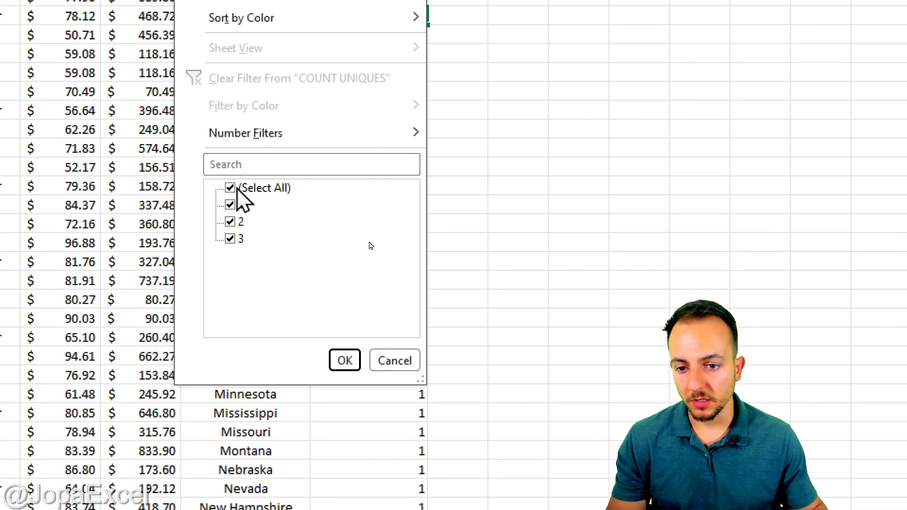
{"action": "left_click", "coordinate": [230, 239]}
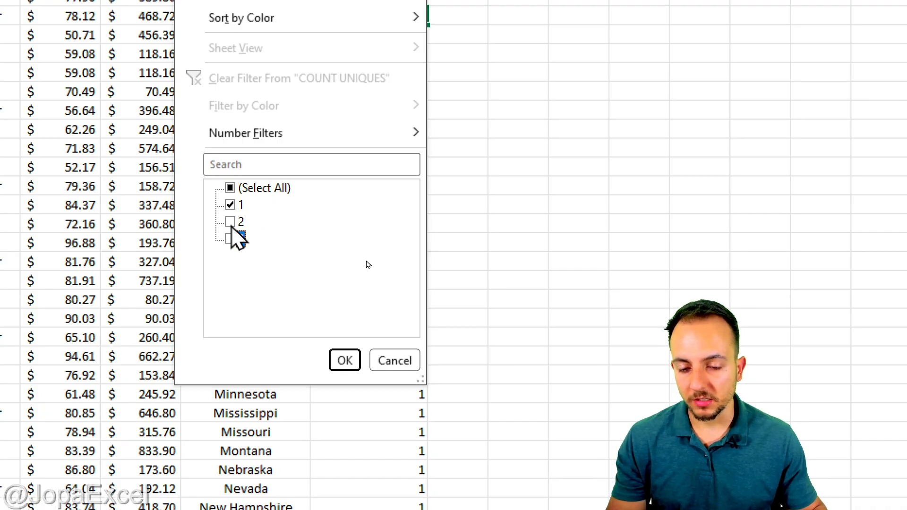
{"action": "left_click", "coordinate": [344, 361]}
{"action": "scroll", "coordinate": [431, 261], "scroll_direction": "down", "scroll_amount": 10}
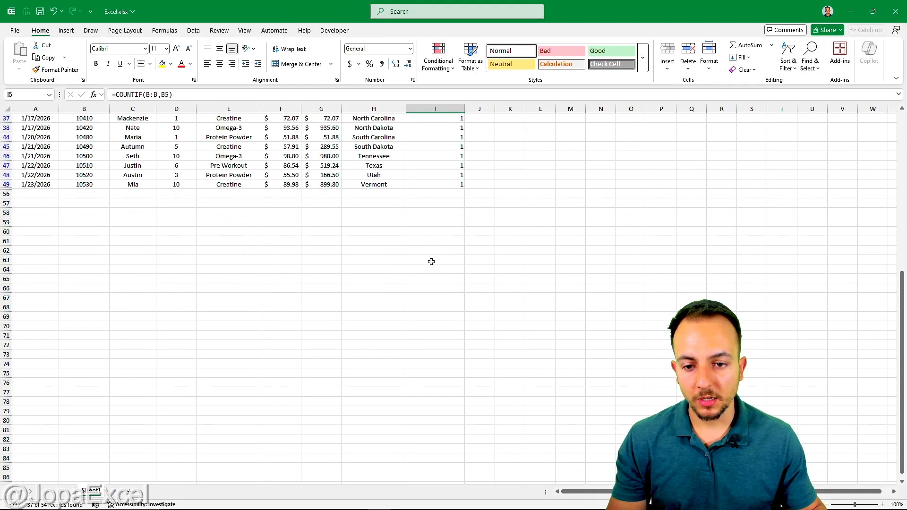
{"action": "scroll", "coordinate": [431, 261], "scroll_direction": "up", "scroll_amount": 10}
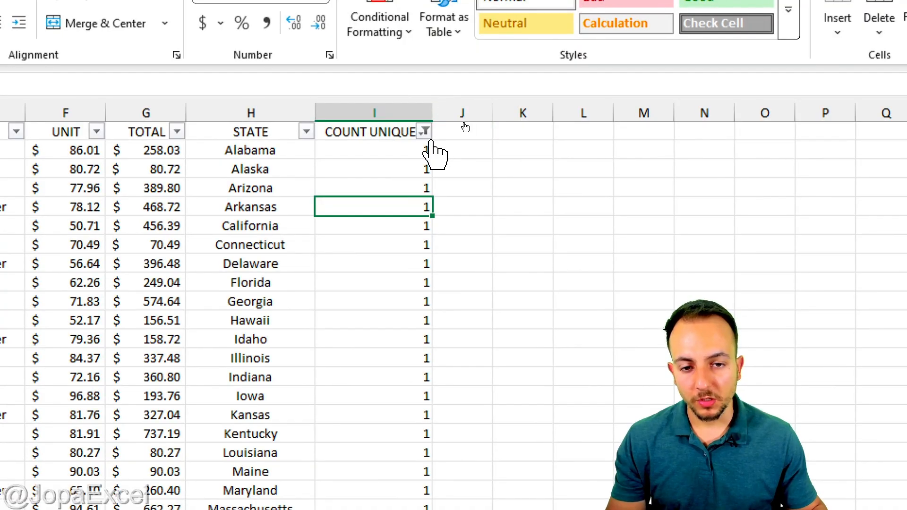
Filter the COUNT UNIQUES column to show only the value 2, excluding 1 and 3, and review the repeated order numbers.
{"action": "left_click", "coordinate": [460, 118]}
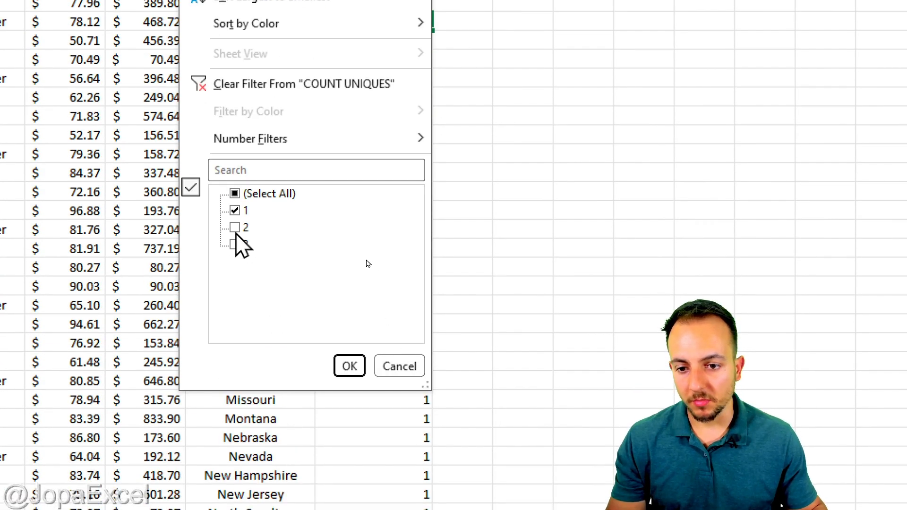
{"action": "left_click", "coordinate": [235, 227]}
{"action": "left_click", "coordinate": [235, 210]}
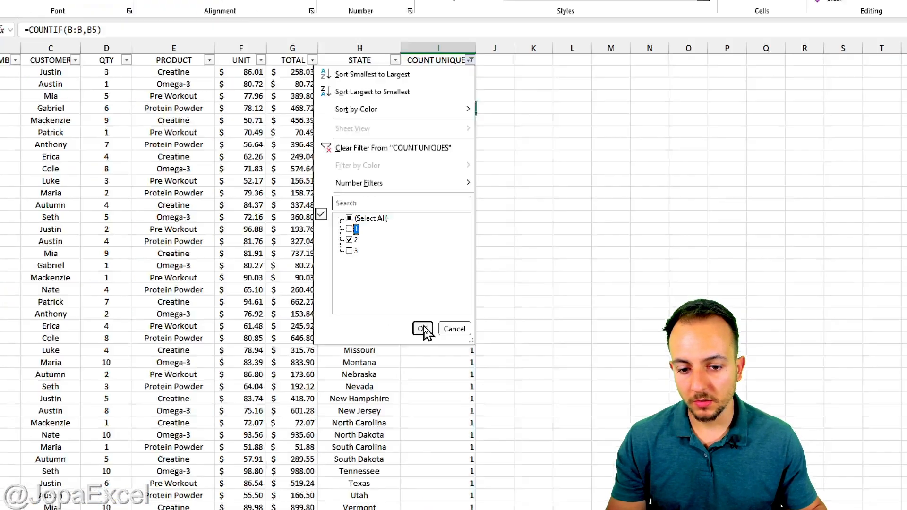
{"action": "left_click", "coordinate": [422, 329]}
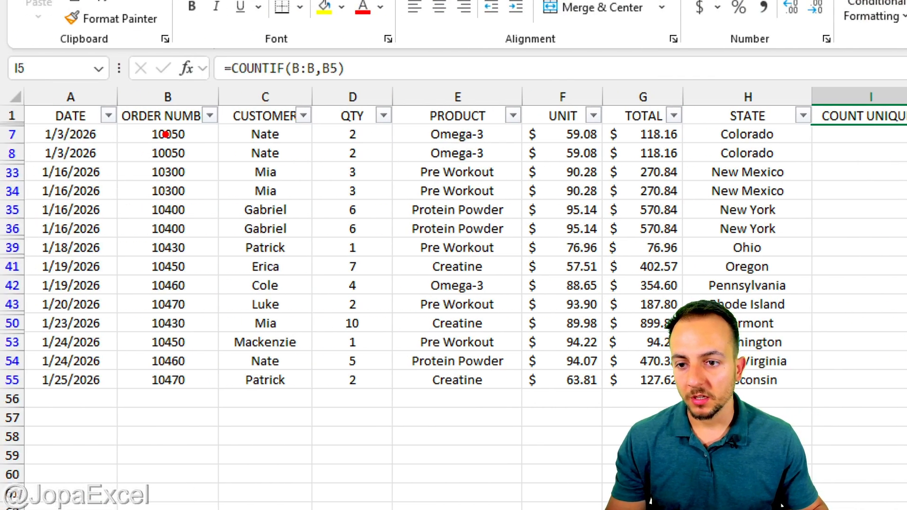
{"action": "mouse_move", "coordinate": [169, 117]}
{"action": "left_mouse_down"}
{"action": "mouse_move", "coordinate": [150, 120]}
{"action": "mouse_move", "coordinate": [167, 165]}
{"action": "mouse_move", "coordinate": [150, 112]}
{"action": "mouse_move", "coordinate": [141, 113]}
{"action": "left_mouse_up"}
{"action": "key", "text": "Escape"}
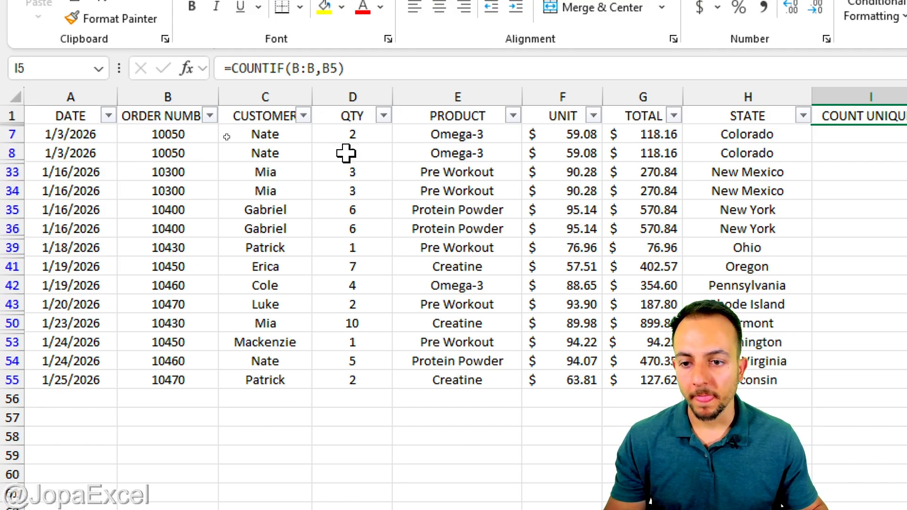
Clear the filter from the COUNT UNIQUES column and select the DATE header in A1.
{"action": "left_click", "coordinate": [415, 116]}
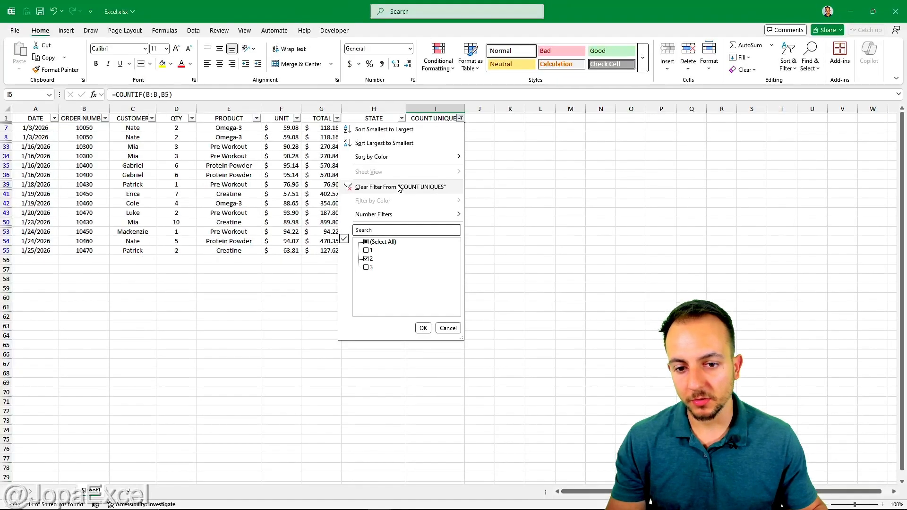
{"action": "left_click", "coordinate": [399, 187]}
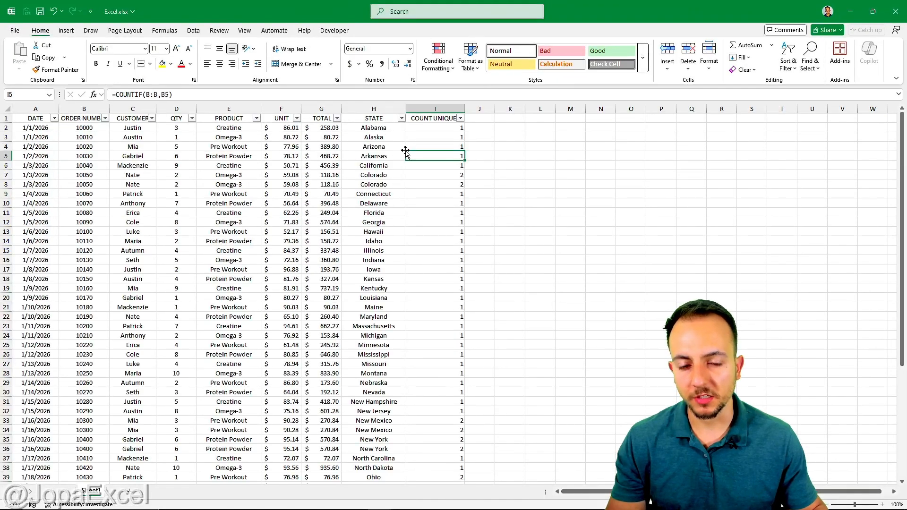
{"action": "left_click", "coordinate": [46, 118]}
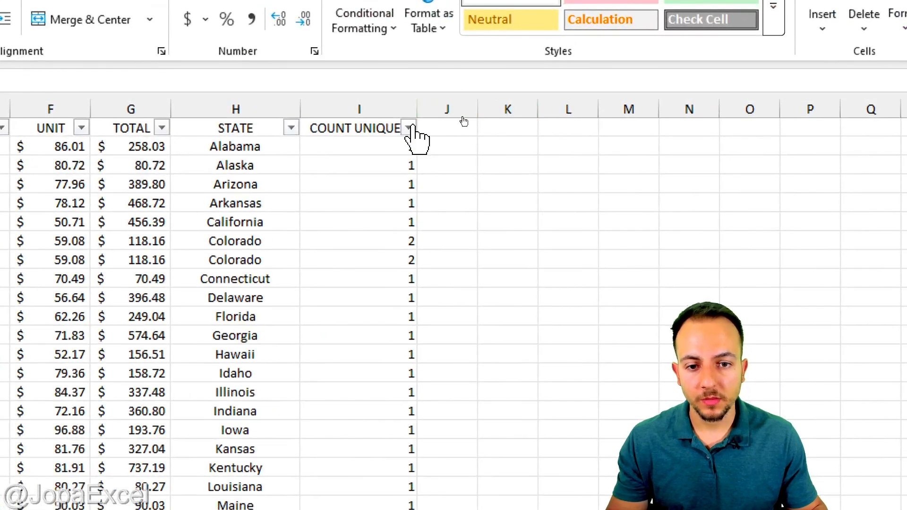
Filter the COUNT UNIQUES column to show only the value 1, excluding 2 and 3.
{"action": "left_click", "coordinate": [409, 128]}
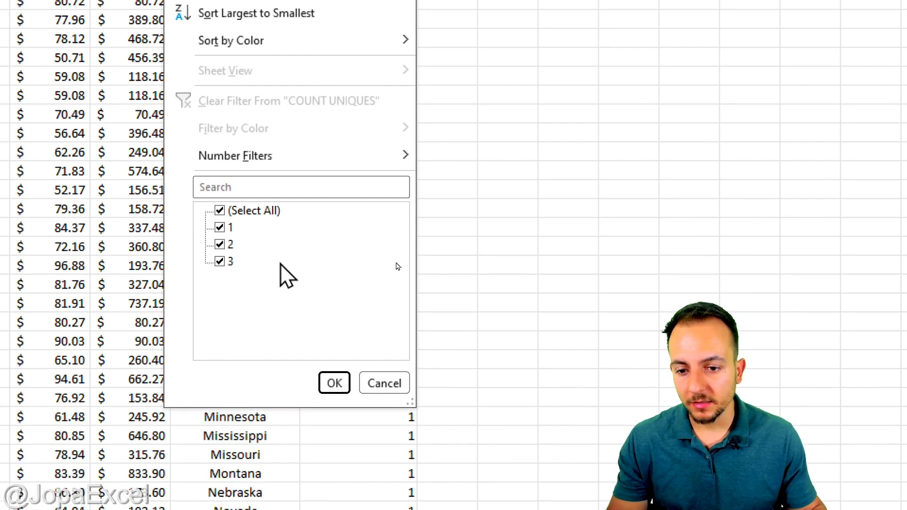
{"action": "left_click", "coordinate": [219, 244]}
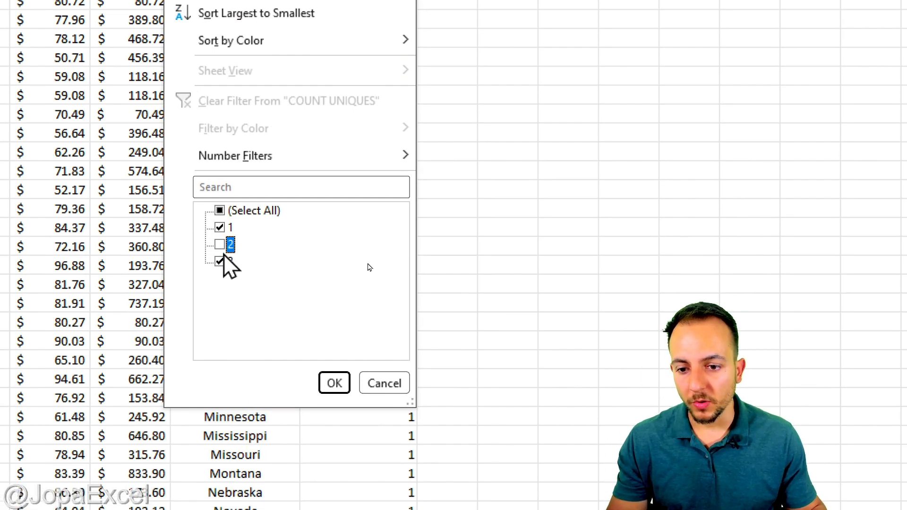
{"action": "left_click", "coordinate": [220, 261]}
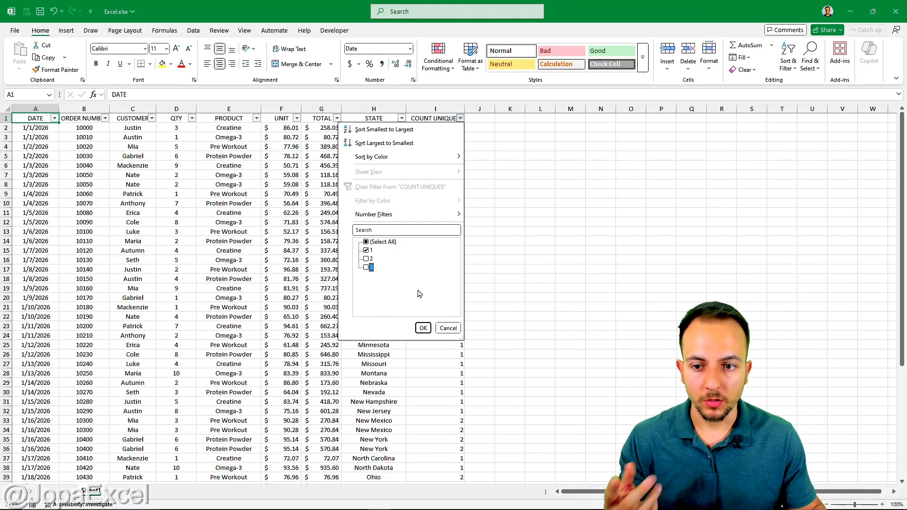
{"action": "left_click", "coordinate": [422, 328]}
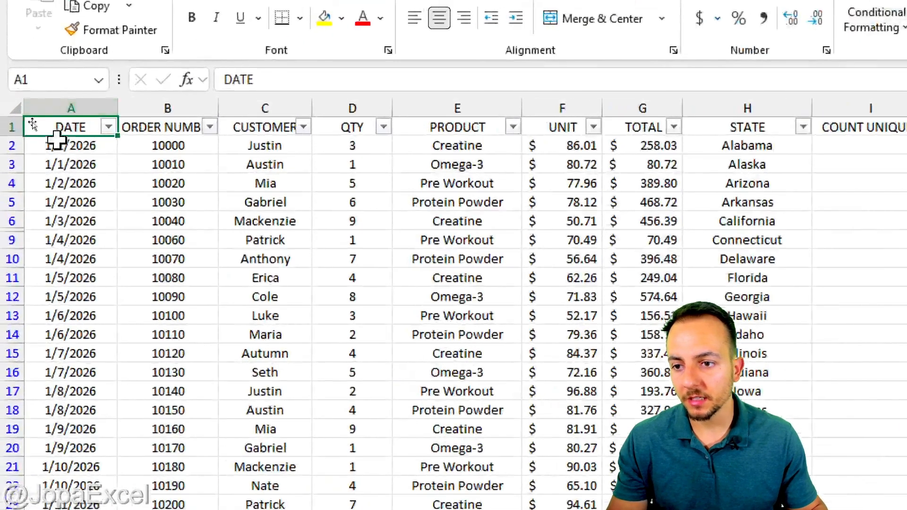
Select the filtered table from A1 to column I, row 49, add a new worksheet and return to Sheet1.
{"action": "left_click_drag", "start_coordinate": [36, 119], "coordinate": [160, 148]}
{"action": "left_click_drag", "start_coordinate": [325, 189], "coordinate": [751, 435]}
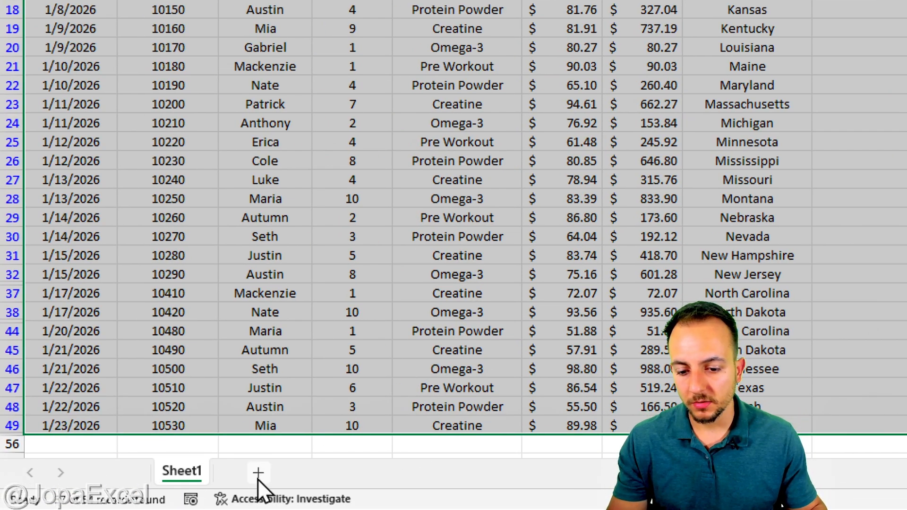
{"action": "left_click", "coordinate": [258, 474]}
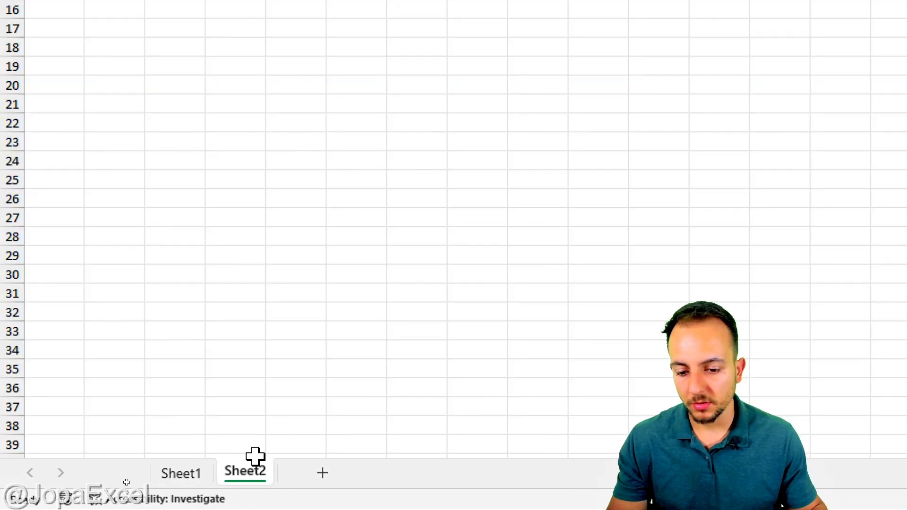
{"action": "left_click", "coordinate": [185, 471]}
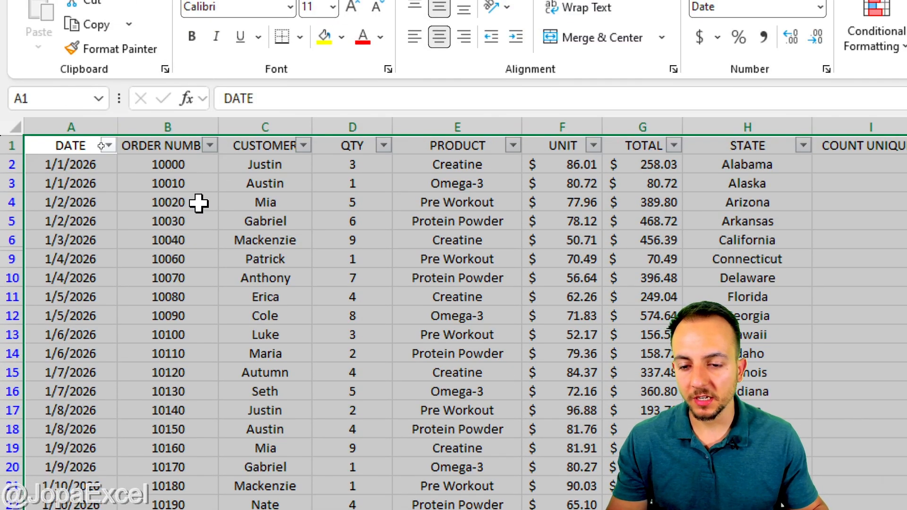
Copy the selected filtered rows from Sheet1 and paste them into Sheet2 starting at A1.
{"action": "left_click", "coordinate": [205, 198]}
{"action": "left_click_drag", "start_coordinate": [209, 218], "coordinate": [209, 262]}
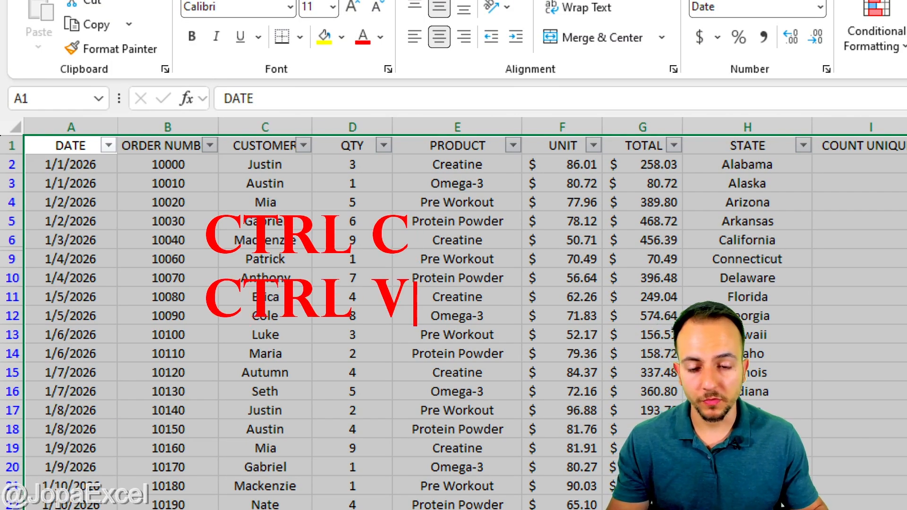
{"action": "key", "text": "ctrl+c"}
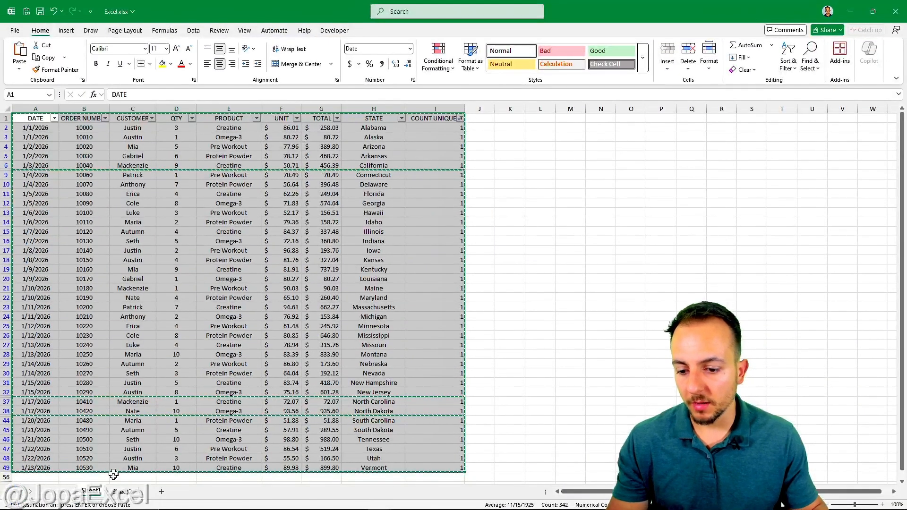
{"action": "key", "text": "ctrl+q"}
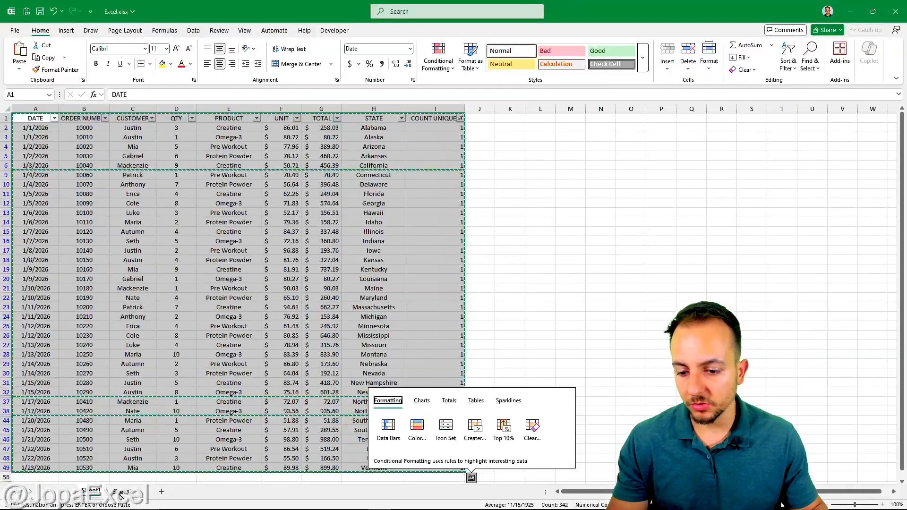
{"action": "left_click", "coordinate": [130, 475]}
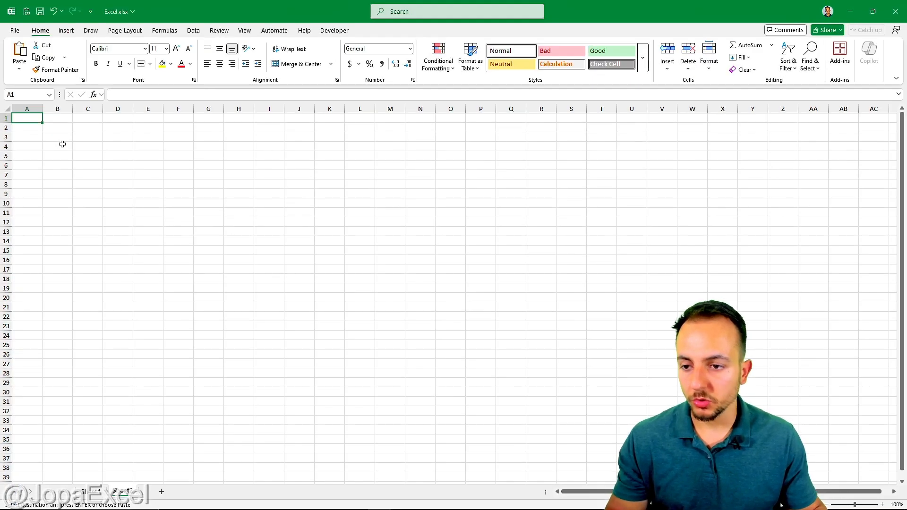
{"action": "key", "text": "ctrl+v"}
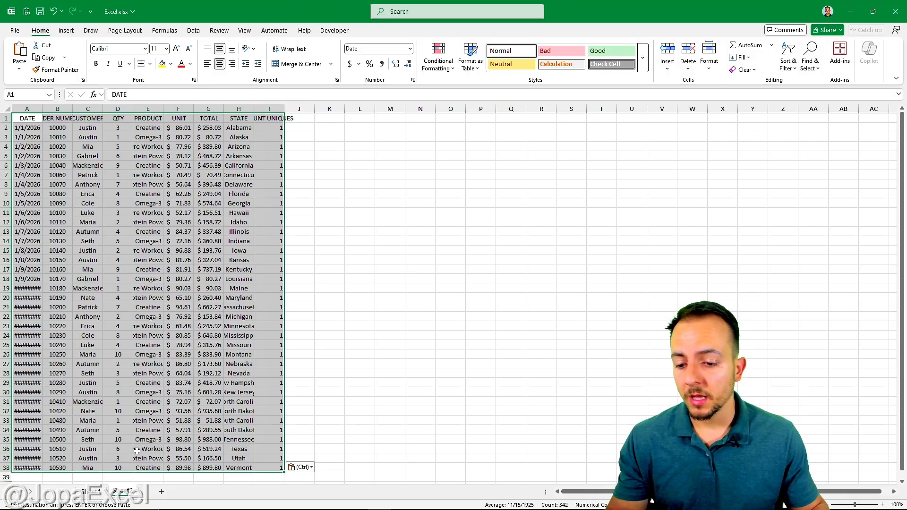
Return to Sheet1, clear the COUNT UNIQUES filter, cancel the copy selection and go back to A1.
{"action": "left_click", "coordinate": [99, 493]}
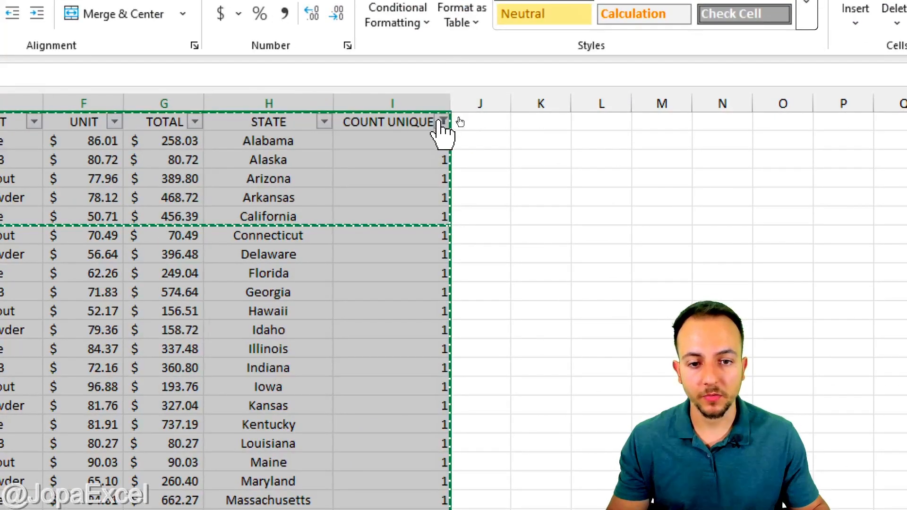
{"action": "left_click", "coordinate": [443, 122]}
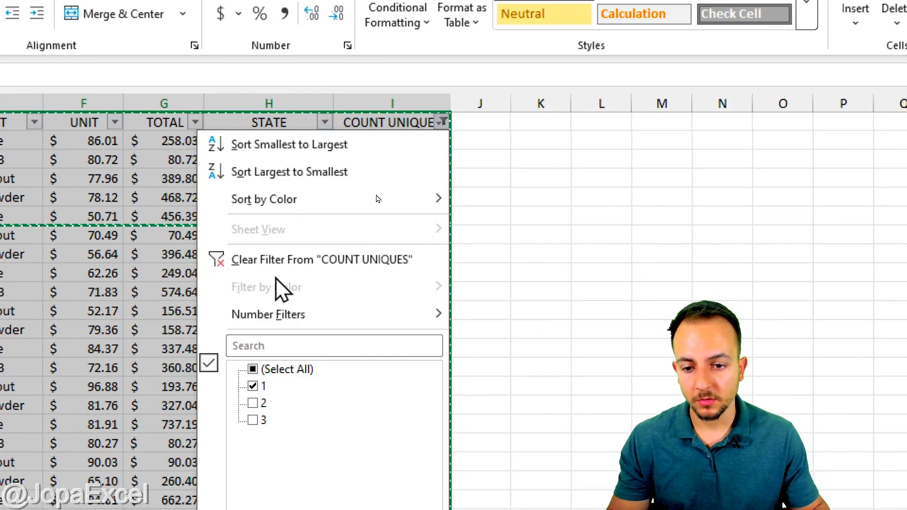
{"action": "left_click", "coordinate": [263, 262]}
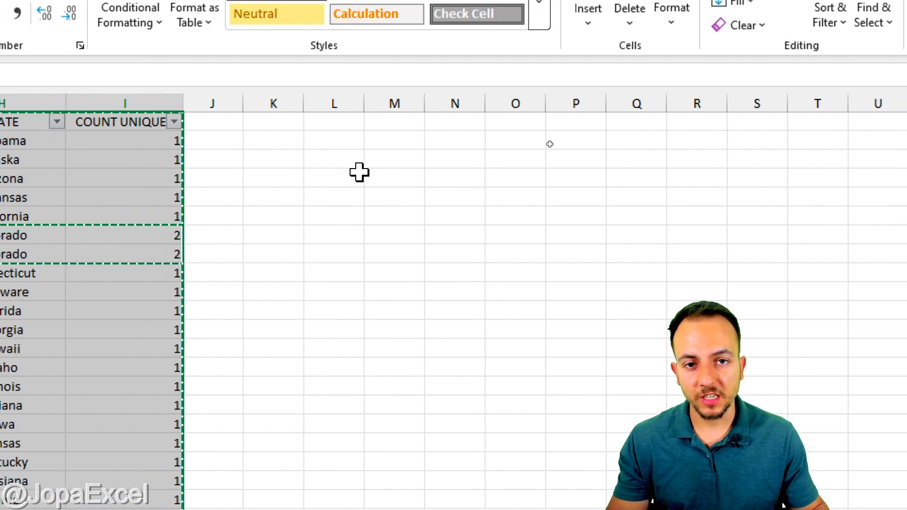
{"action": "key", "text": "Escape"}
{"action": "key", "text": "ctrl+Home"}
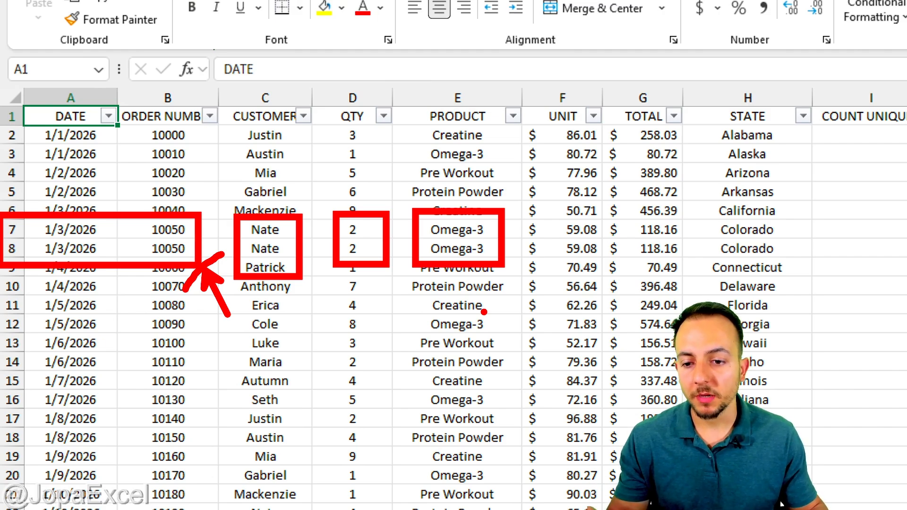
Compare the order number, customer, quantity and product of the two Colorado orders in rows 7 and 8.
{"action": "left_click_drag", "start_coordinate": [188, 228], "coordinate": [192, 251]}
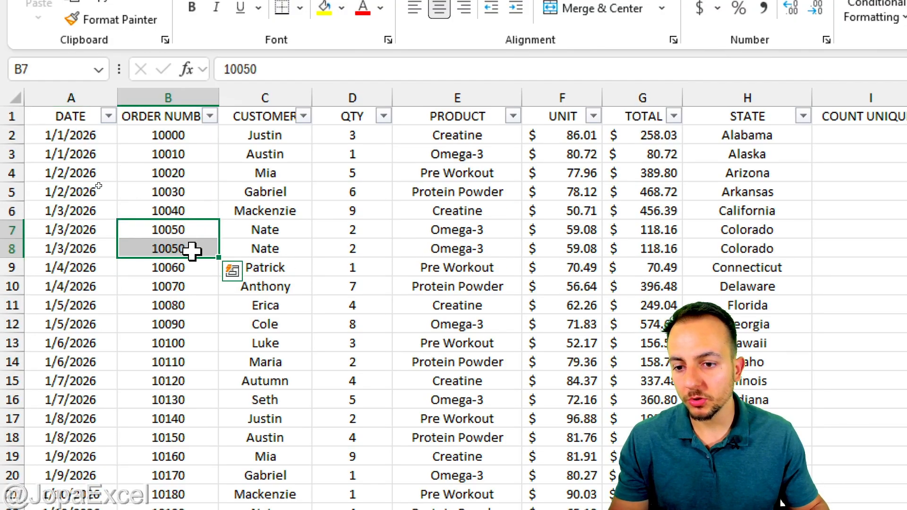
{"action": "left_click", "coordinate": [301, 229]}
{"action": "key", "text": "shift+Down"}
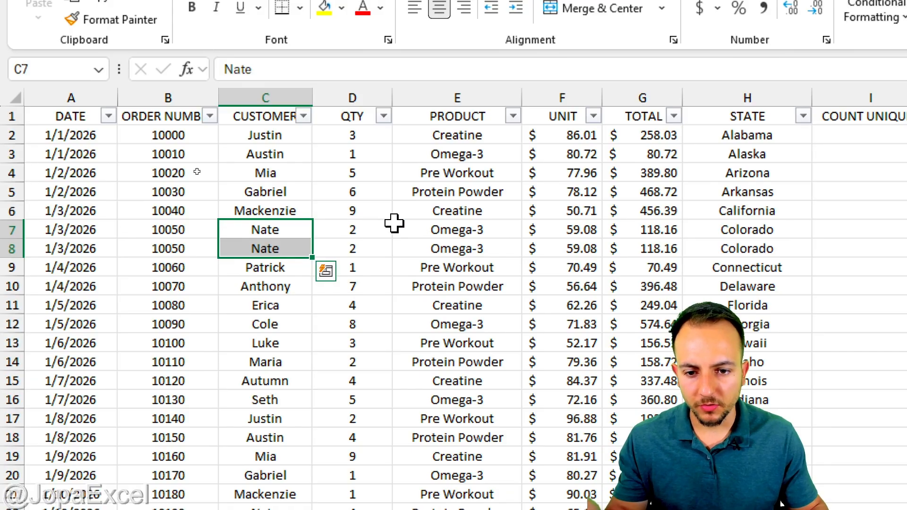
{"action": "left_click_drag", "start_coordinate": [370, 253], "coordinate": [439, 245]}
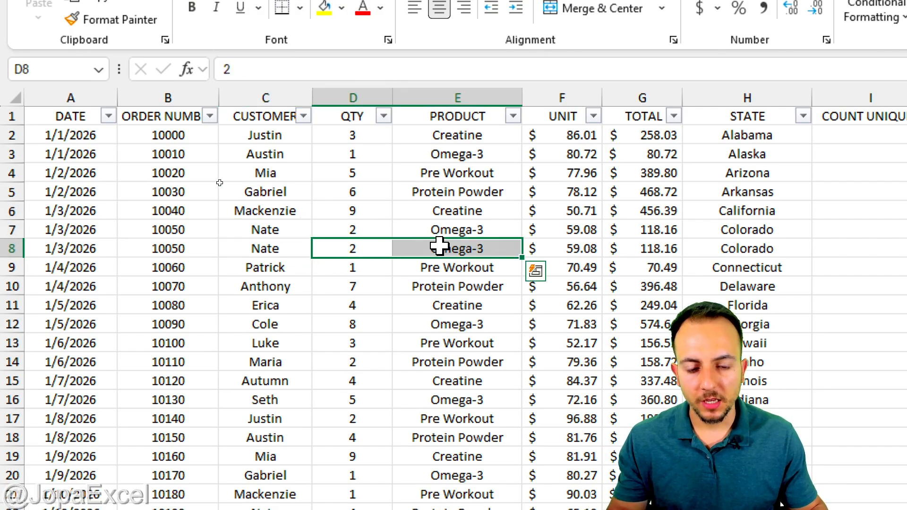
Change the second Colorado order in row 8 to quantity 1 and product Protein Powder.
{"action": "left_click", "coordinate": [388, 248]}
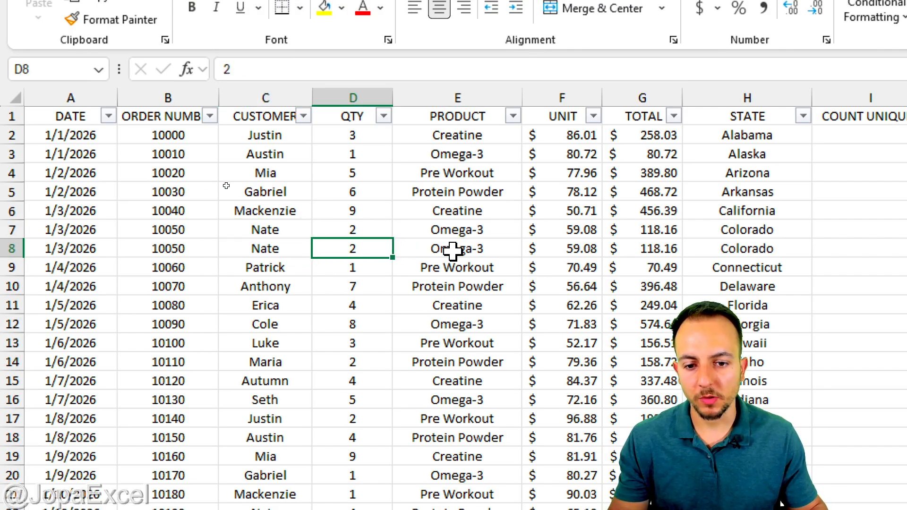
{"action": "type", "text": "1"}
{"action": "left_click", "coordinate": [452, 251]}
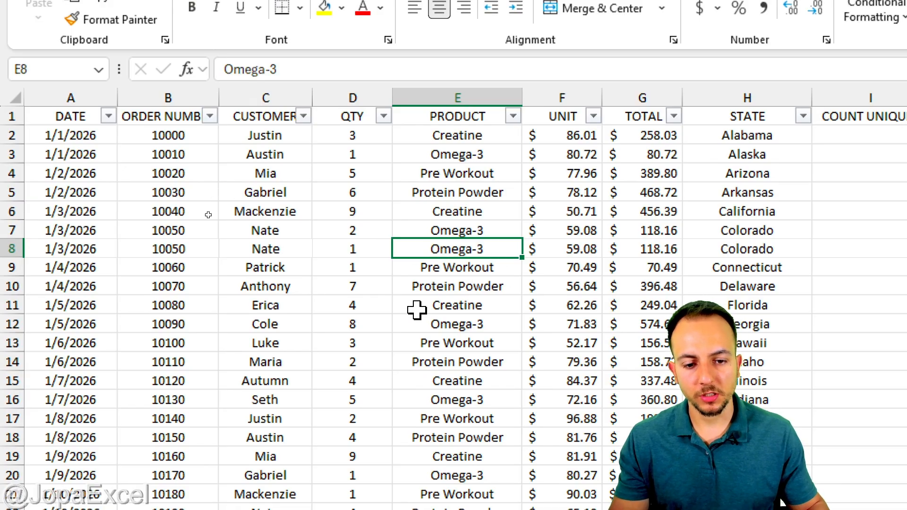
{"action": "type", "text": "Protein Powder"}
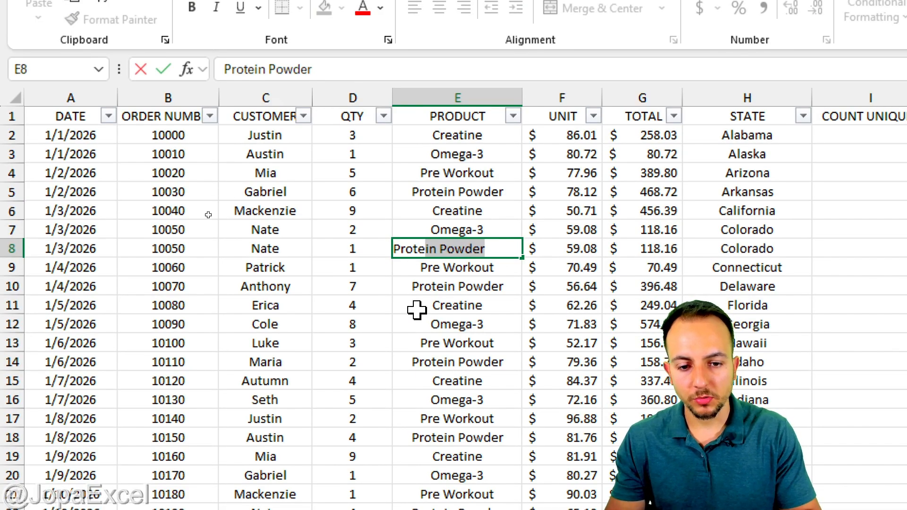
{"action": "key", "text": "Return"}
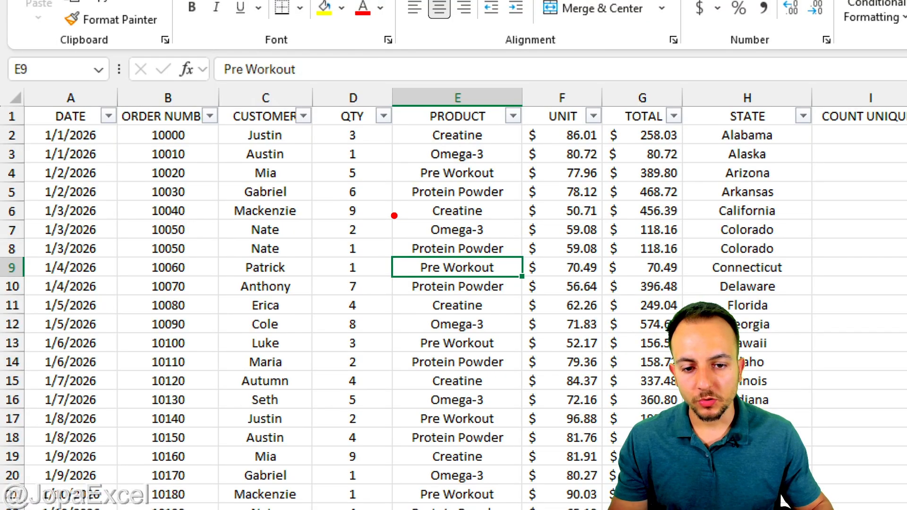
Examine how the Omega-3 and Protein Powder lines in rows 7 and 8 relate to their order number and customer.
{"action": "left_click_drag", "start_coordinate": [391, 212], "coordinate": [519, 264]}
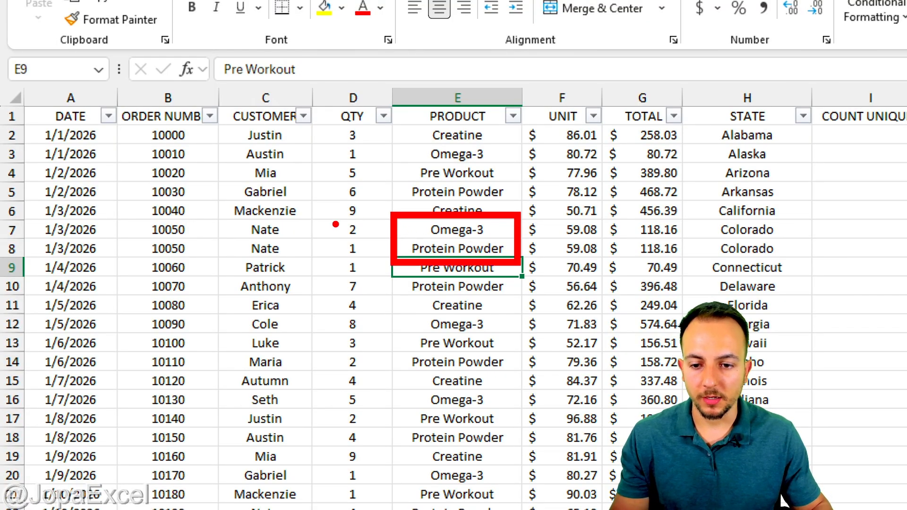
{"action": "left_click_drag", "start_coordinate": [132, 213], "coordinate": [194, 264]}
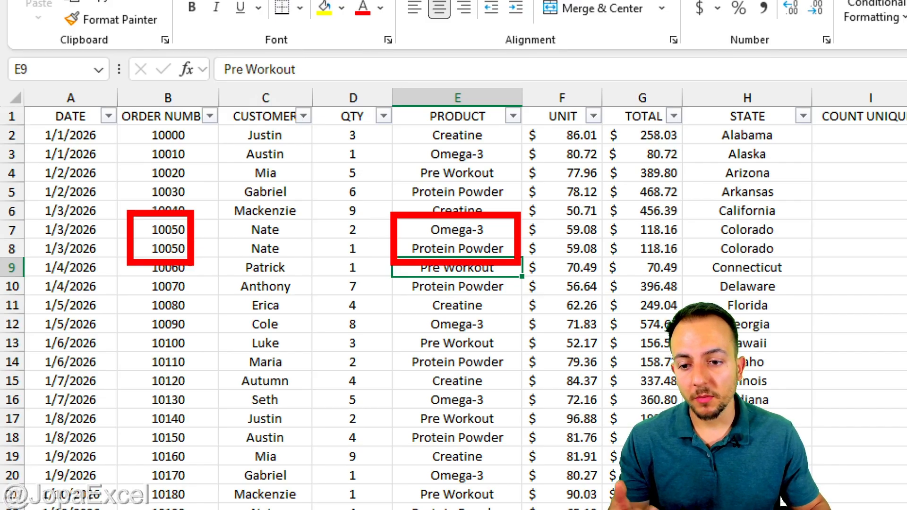
{"action": "mouse_move", "coordinate": [189, 265]}
{"action": "left_mouse_down"}
{"action": "mouse_move", "coordinate": [271, 285]}
{"action": "mouse_move", "coordinate": [387, 258]}
{"action": "left_mouse_up"}
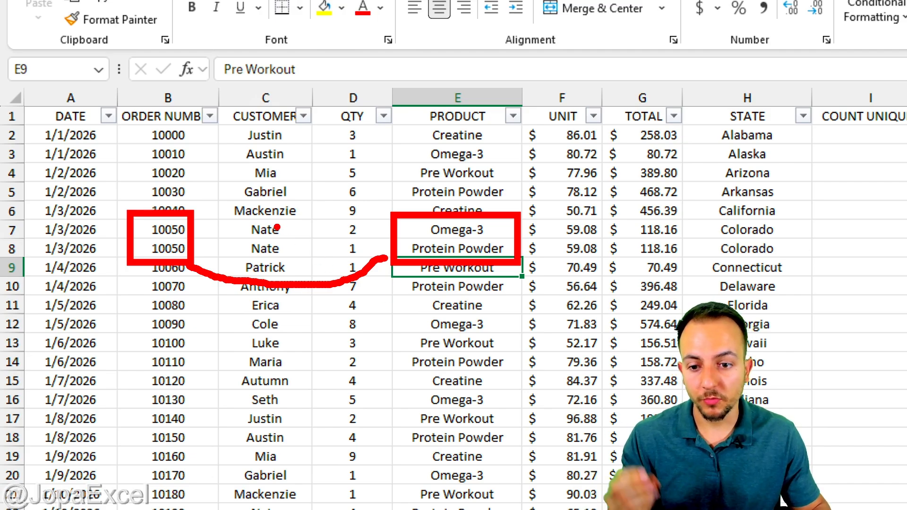
{"action": "mouse_move", "coordinate": [263, 217]}
{"action": "left_mouse_down"}
{"action": "mouse_move", "coordinate": [241, 245]}
{"action": "mouse_move", "coordinate": [253, 219]}
{"action": "left_mouse_up"}
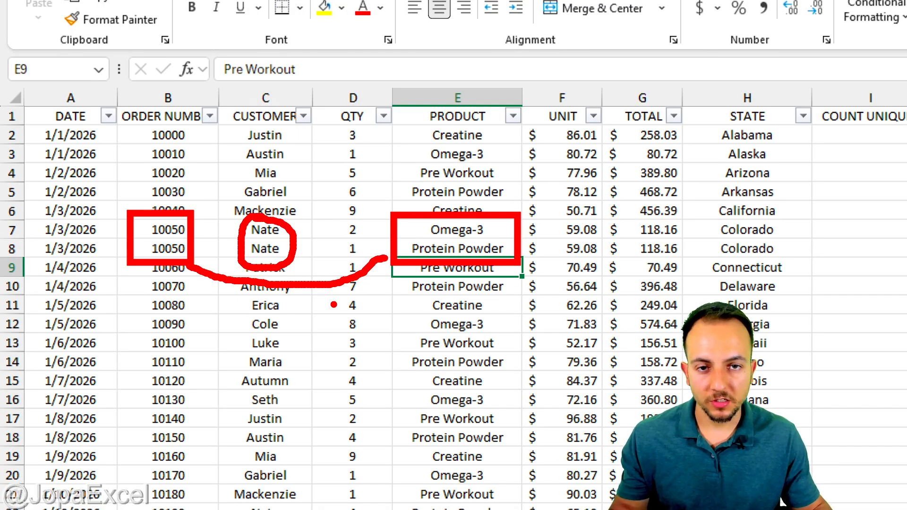
{"action": "key", "text": "Escape"}
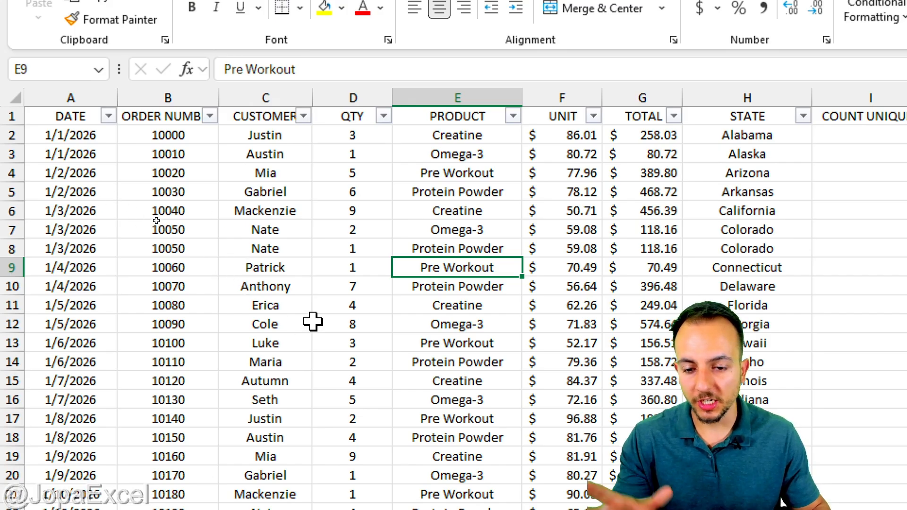
Undo the product and quantity changes made to the second Colorado order in row 8.
{"action": "key", "text": "ctrl+z"}
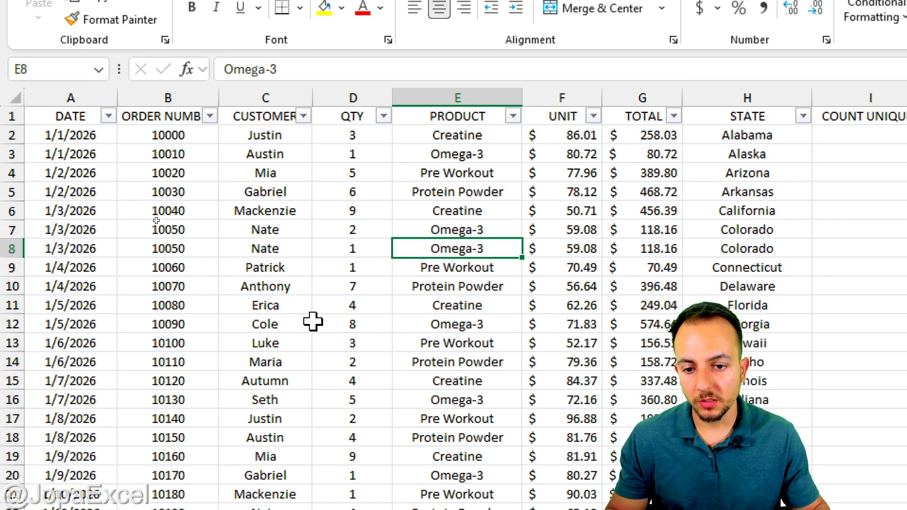
{"action": "key", "text": "ctrl+z"}
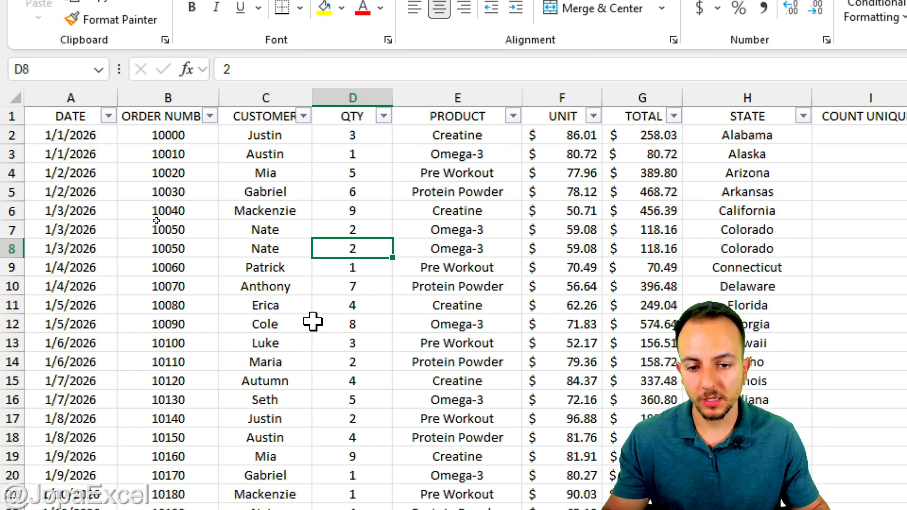
{"action": "key", "text": "ctrl+2"}
{"action": "left_click_drag", "start_coordinate": [124, 232], "coordinate": [429, 273]}
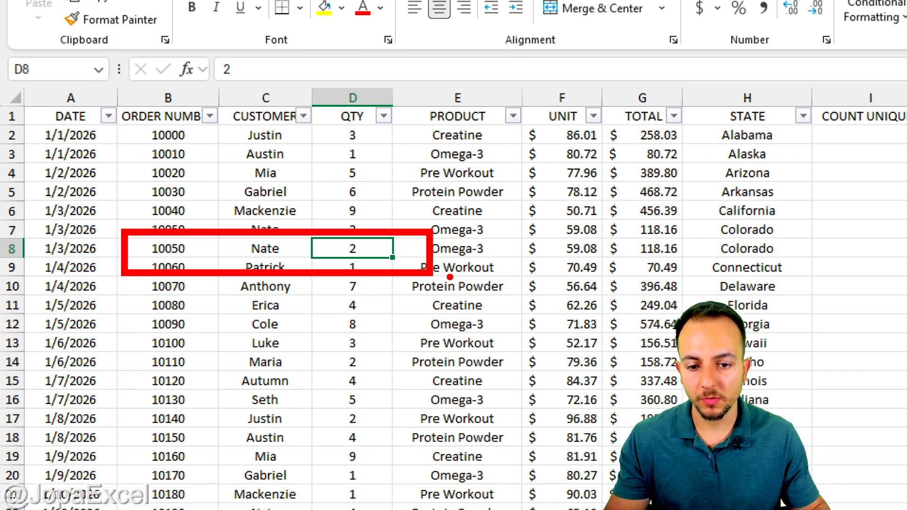
{"action": "key", "text": "Escape"}
Delete the COUNT UNIQUES helper column I from the orders table.
{"action": "left_click", "coordinate": [899, 95]}
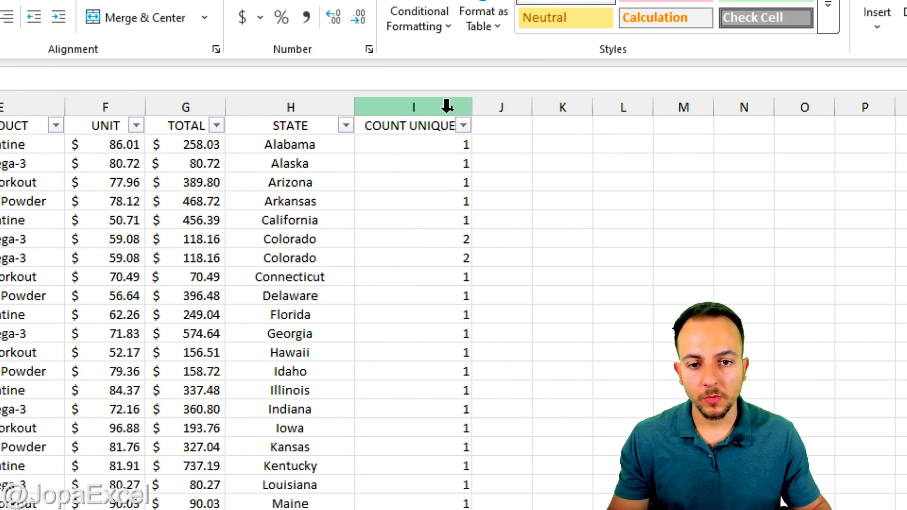
{"action": "left_click", "coordinate": [423, 101]}
{"action": "right_click", "coordinate": [424, 106]}
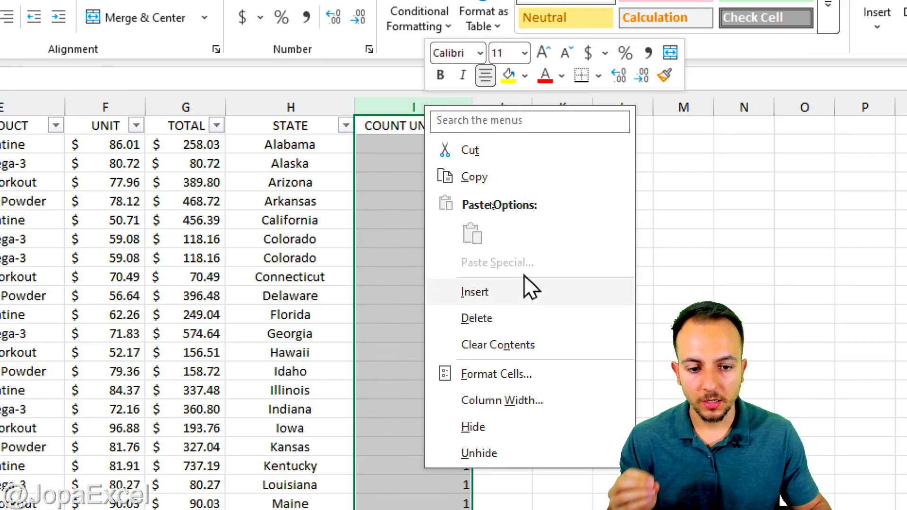
{"action": "left_click", "coordinate": [520, 318]}
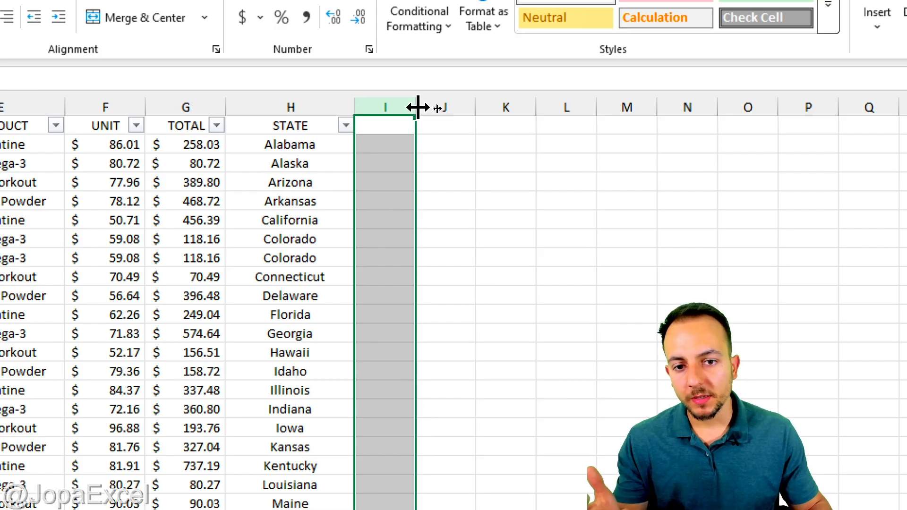
Widen column I and enter the header COUNT REPEATED VALUES MULTIPLE CRITERIA in I1.
{"action": "left_click_drag", "start_coordinate": [418, 107], "coordinate": [524, 107]}
{"action": "left_click", "coordinate": [458, 121]}
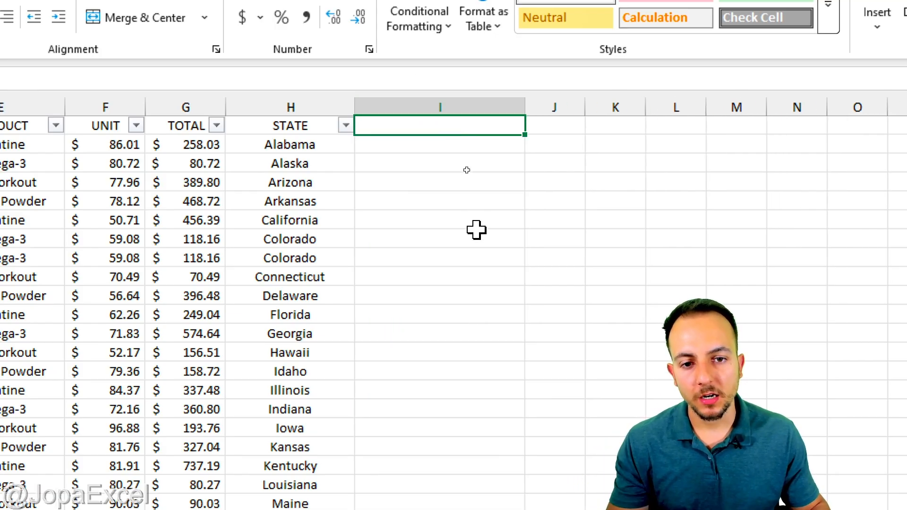
{"action": "type", "text": "COUNT "}
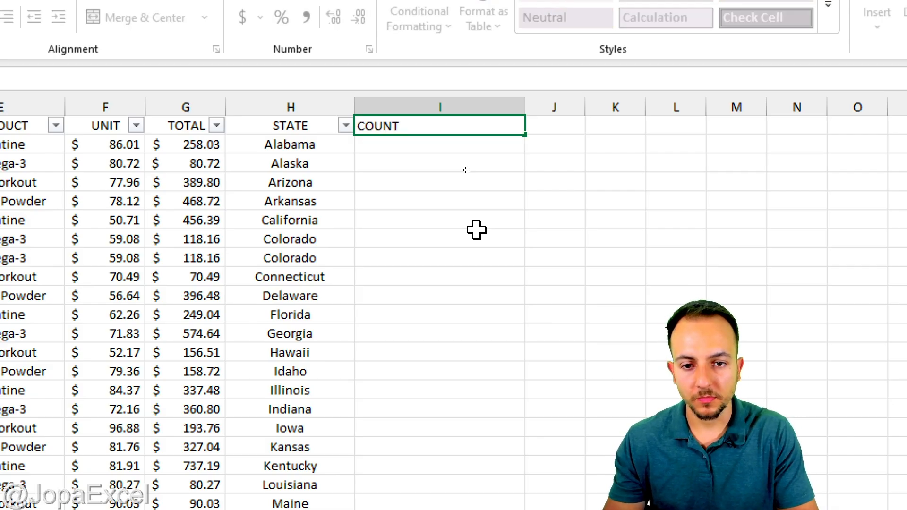
{"action": "type", "text": "REPEATED VALUES MULTI"}
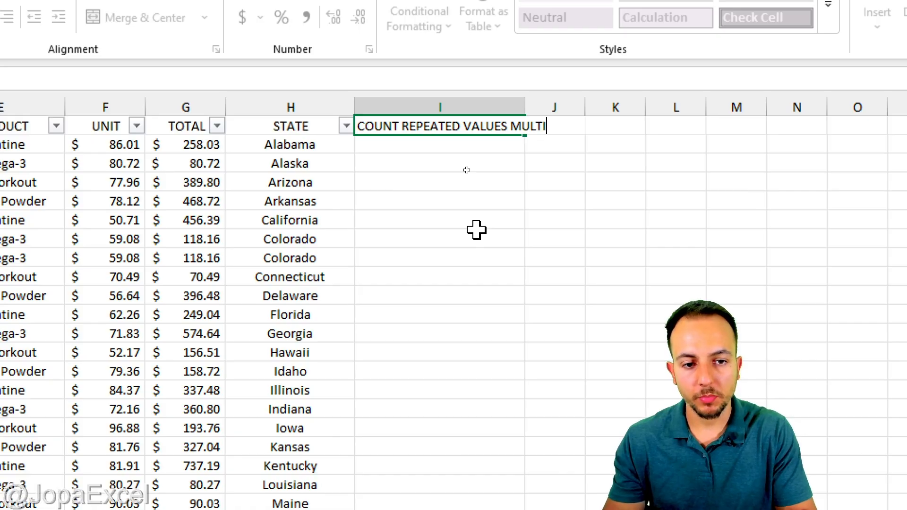
{"action": "type", "text": "TERIA"}
{"action": "key", "text": "Return"}
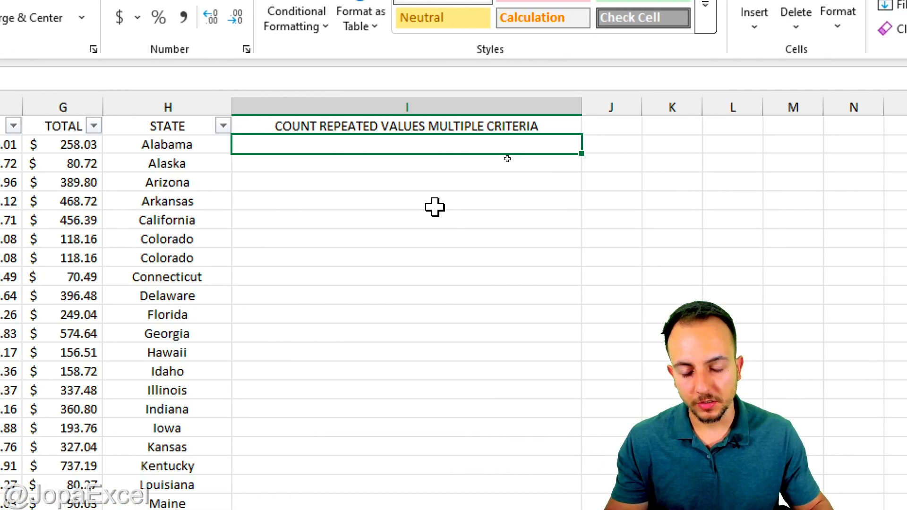
Enter the formula =A2&B2&C2&D2&E2&F2&G2&H2 in I2 to join all fields of the Alabama order.
{"action": "type", "text": "="}
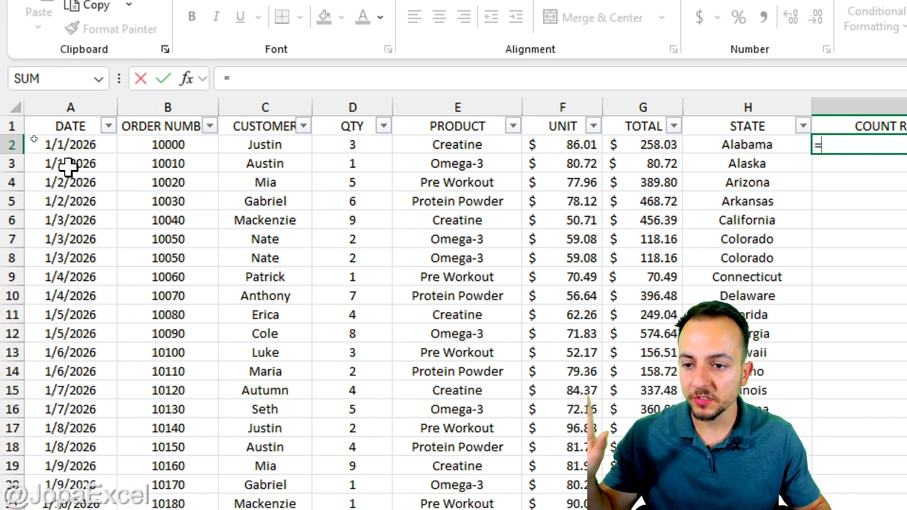
{"action": "left_click", "coordinate": [72, 144]}
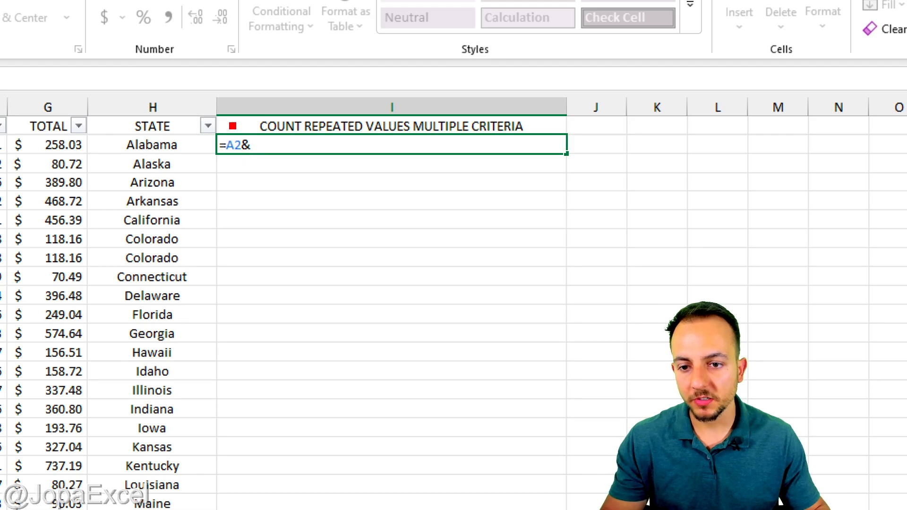
{"action": "left_click_drag", "start_coordinate": [233, 126], "coordinate": [264, 164]}
{"action": "mouse_move", "coordinate": [348, 319]}
{"action": "left_mouse_down"}
{"action": "mouse_move", "coordinate": [285, 279]}
{"action": "mouse_move", "coordinate": [303, 313]}
{"action": "left_mouse_up"}
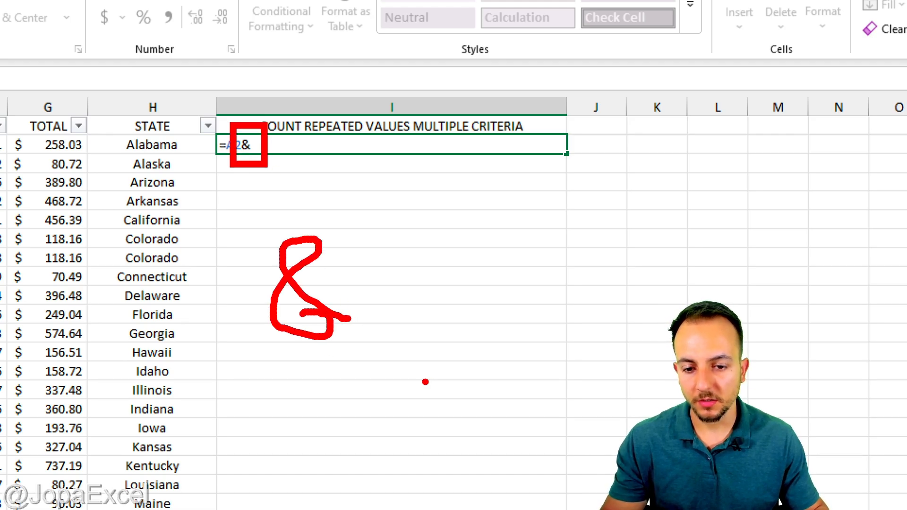
{"action": "key", "text": "Escape"}
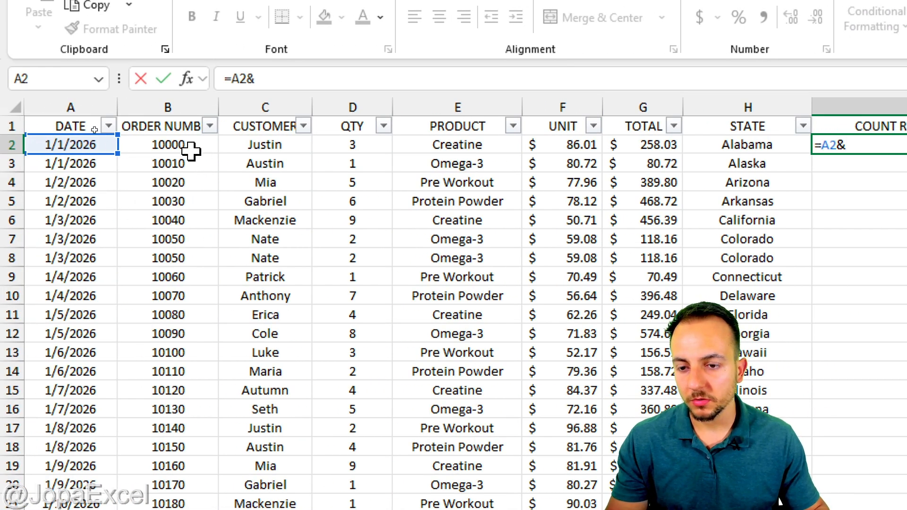
{"action": "left_click", "coordinate": [187, 145]}
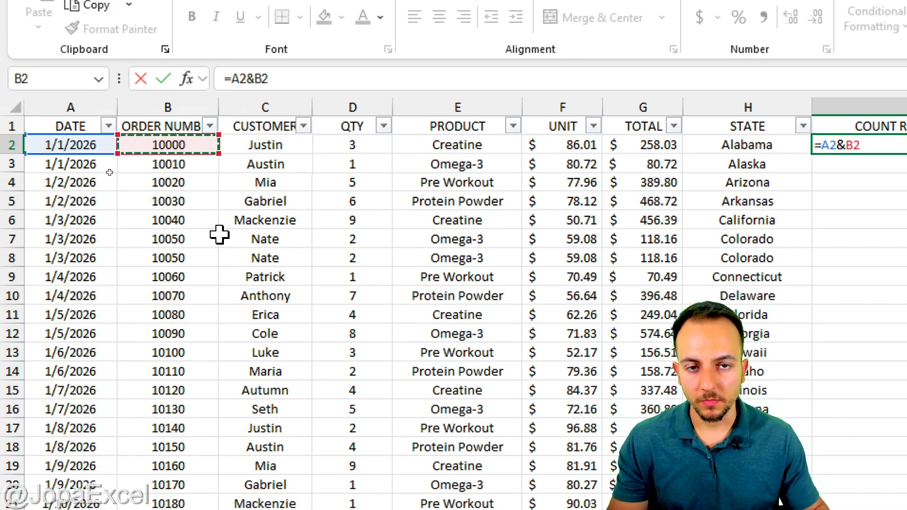
{"action": "type", "text": "&"}
{"action": "left_click", "coordinate": [286, 146]}
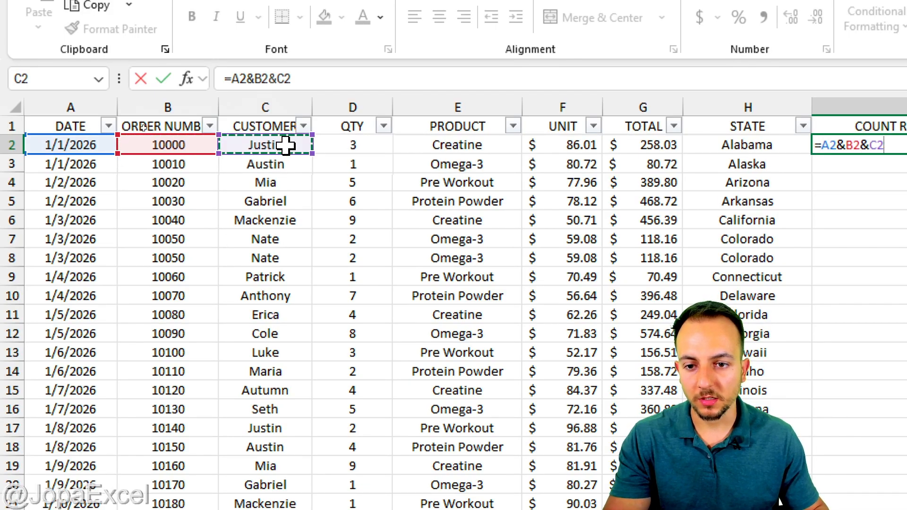
{"action": "type", "text": "&"}
{"action": "left_click", "coordinate": [362, 144]}
{"action": "type", "text": "&"}
{"action": "left_click", "coordinate": [449, 141]}
{"action": "type", "text": "&"}
{"action": "left_click", "coordinate": [543, 145]}
{"action": "type", "text": "&"}
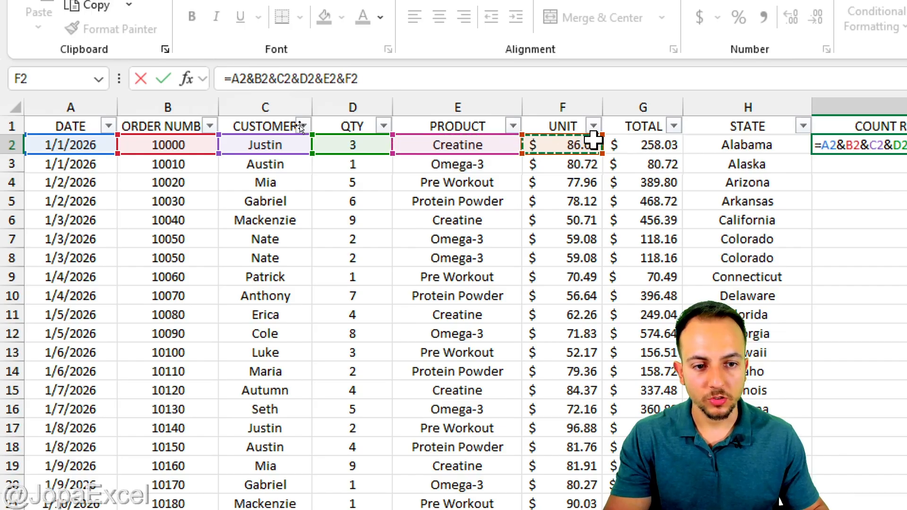
{"action": "left_click", "coordinate": [647, 141]}
{"action": "type", "text": "&"}
{"action": "left_click", "coordinate": [718, 142]}
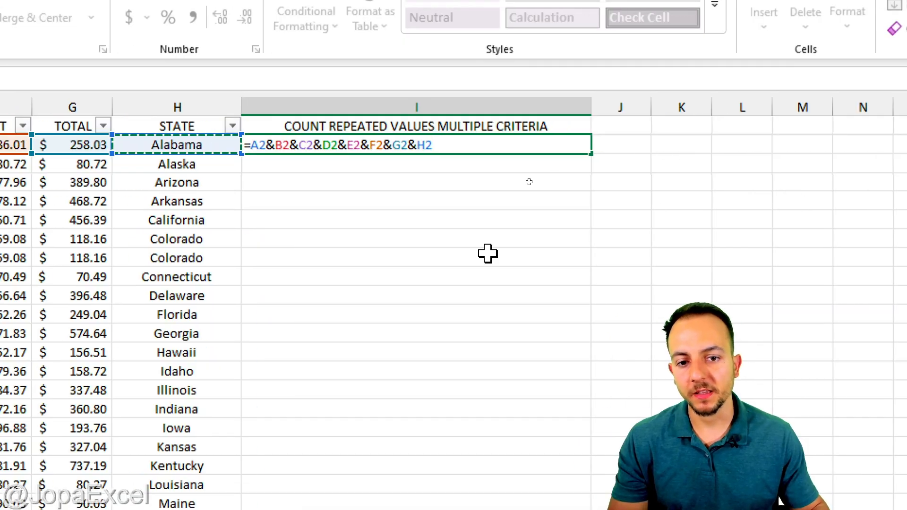
{"action": "key", "text": "Return"}
{"action": "left_click", "coordinate": [486, 255]}
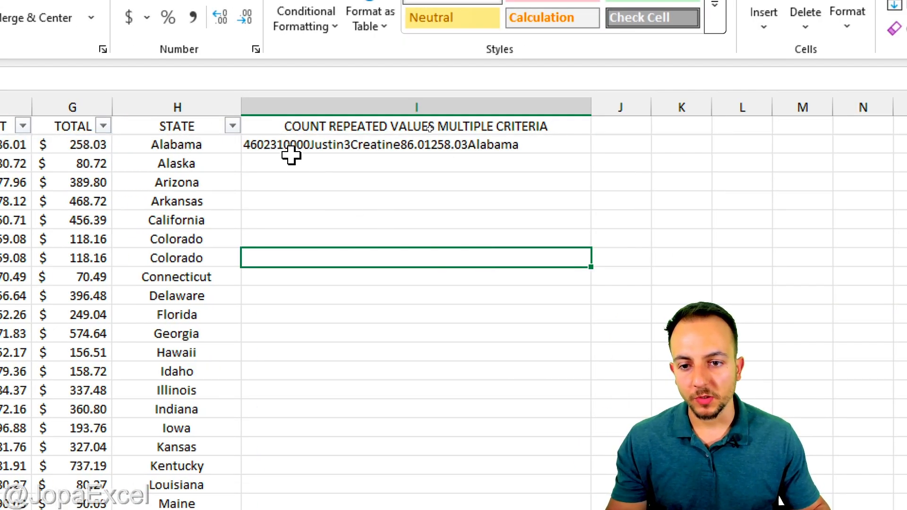
Fill the concatenation formula from I2 down column I to the last order, Wisconsin.
{"action": "mouse_move", "coordinate": [241, 132]}
{"action": "left_mouse_down"}
{"action": "mouse_move", "coordinate": [542, 167]}
{"action": "mouse_move", "coordinate": [546, 160]}
{"action": "left_mouse_up"}
{"action": "left_click_drag", "start_coordinate": [567, 176], "coordinate": [609, 214]}
{"action": "key", "text": "Escape"}
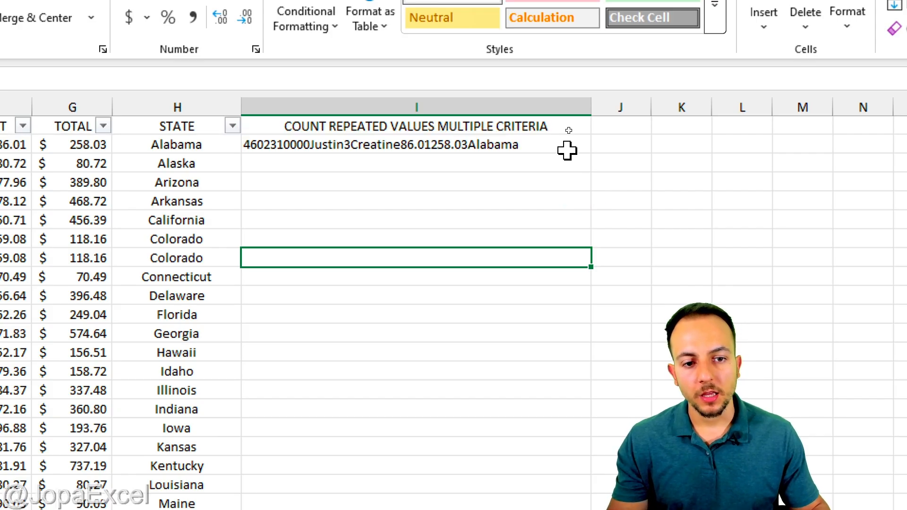
{"action": "left_click", "coordinate": [570, 150]}
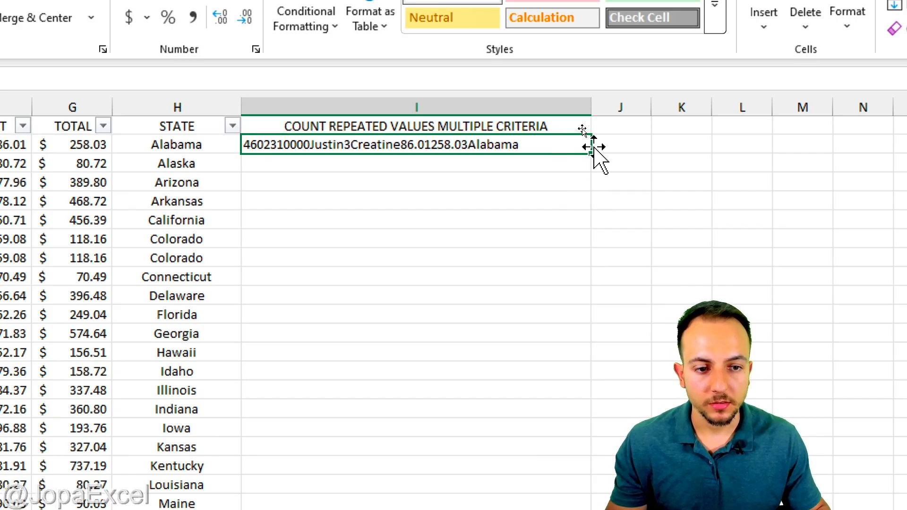
{"action": "left_click_drag", "start_coordinate": [591, 156], "coordinate": [364, 429]}
{"action": "left_click", "coordinate": [370, 348]}
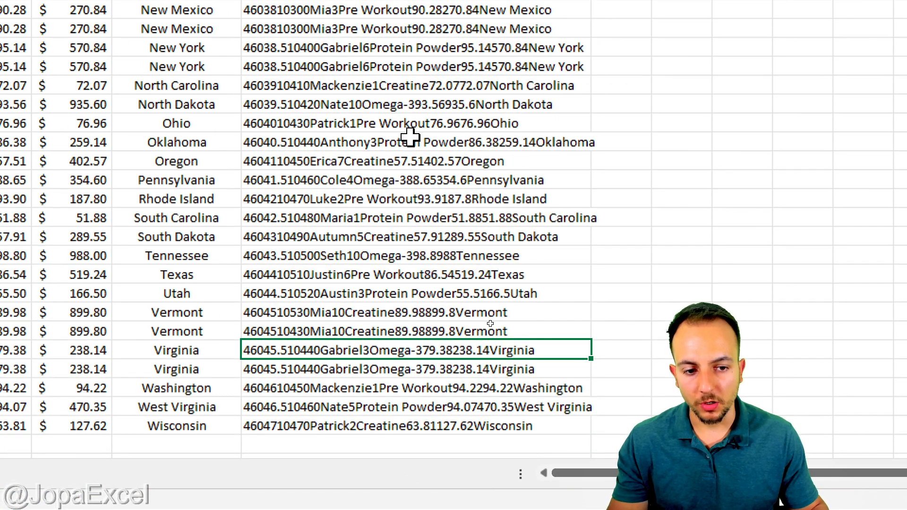
Compare the order number, customer and product columns with the combined text in column I.
{"action": "scroll", "coordinate": [413, 118], "scroll_direction": "up", "scroll_amount": 11}
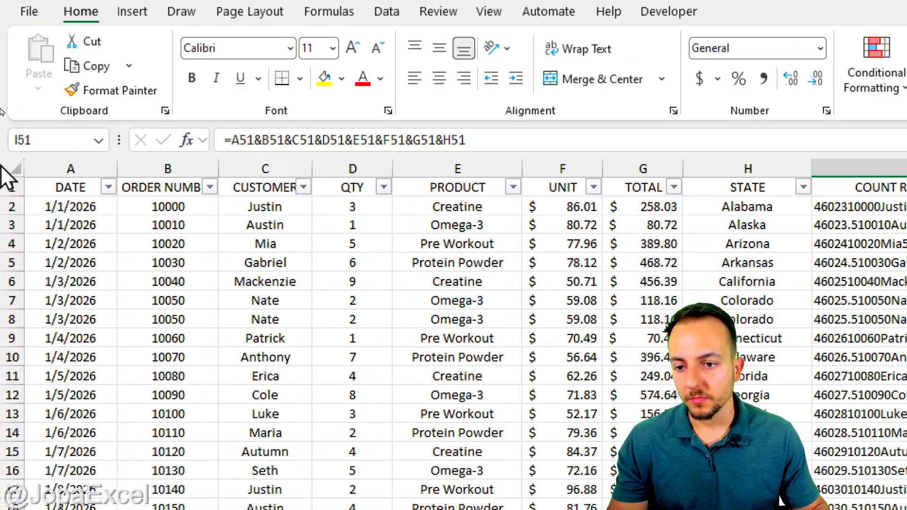
{"action": "left_click", "coordinate": [177, 168]}
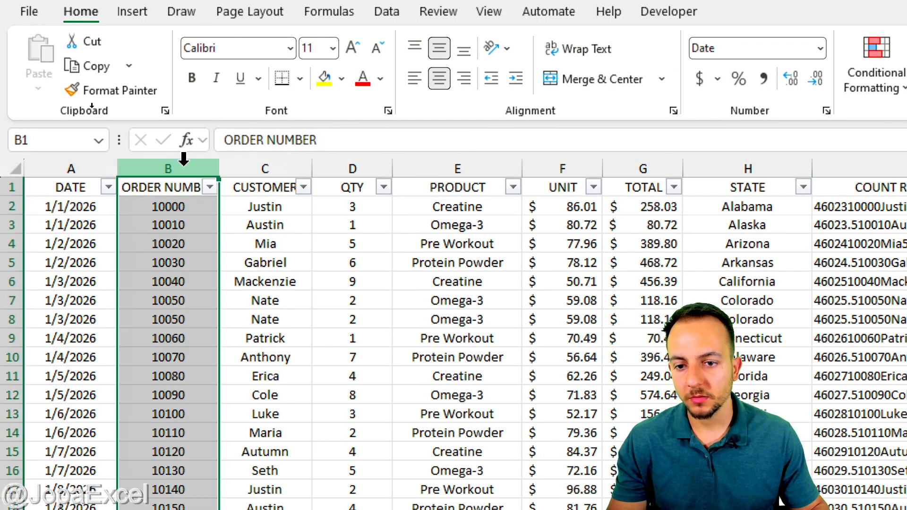
{"action": "left_click", "coordinate": [430, 163]}
{"action": "left_click", "coordinate": [295, 163]}
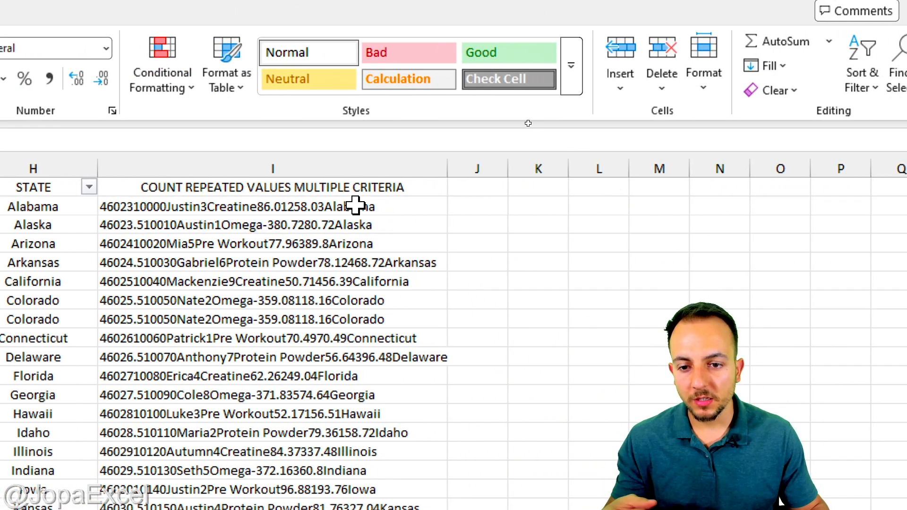
{"action": "left_click", "coordinate": [298, 168]}
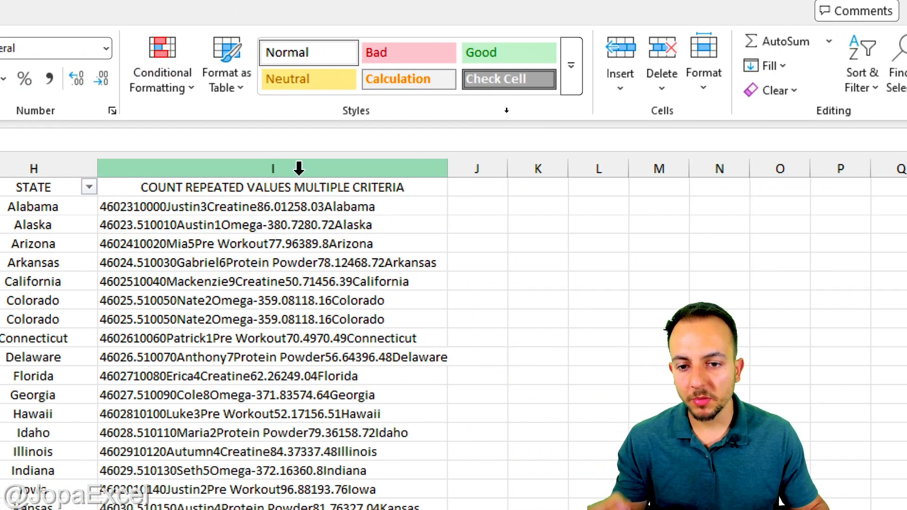
Widen column J and enter the header COUNT in J1.
{"action": "left_click", "coordinate": [477, 190]}
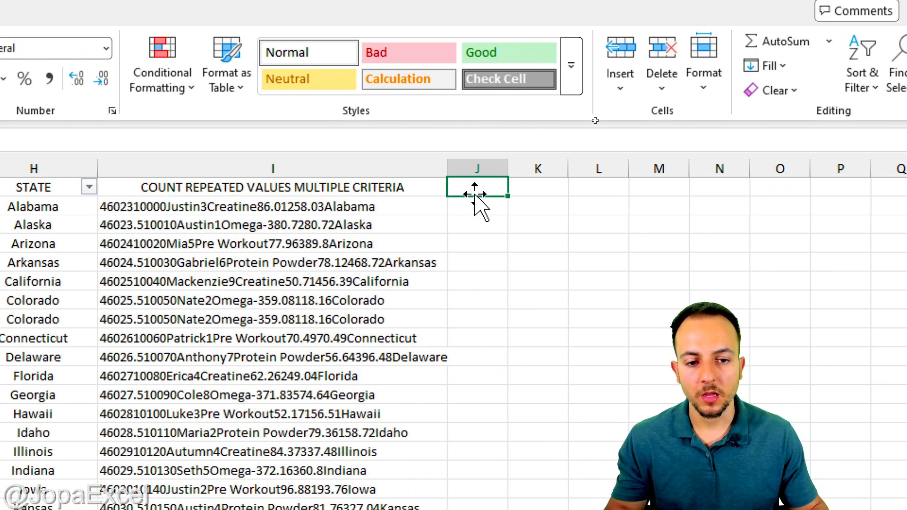
{"action": "left_click_drag", "start_coordinate": [508, 168], "coordinate": [551, 168]}
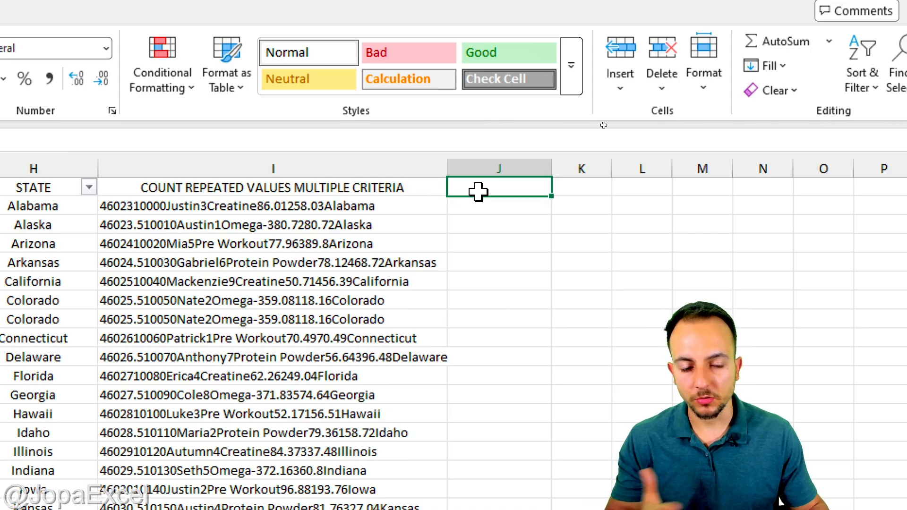
{"action": "type", "text": "COUNT"}
{"action": "key", "text": "Return"}
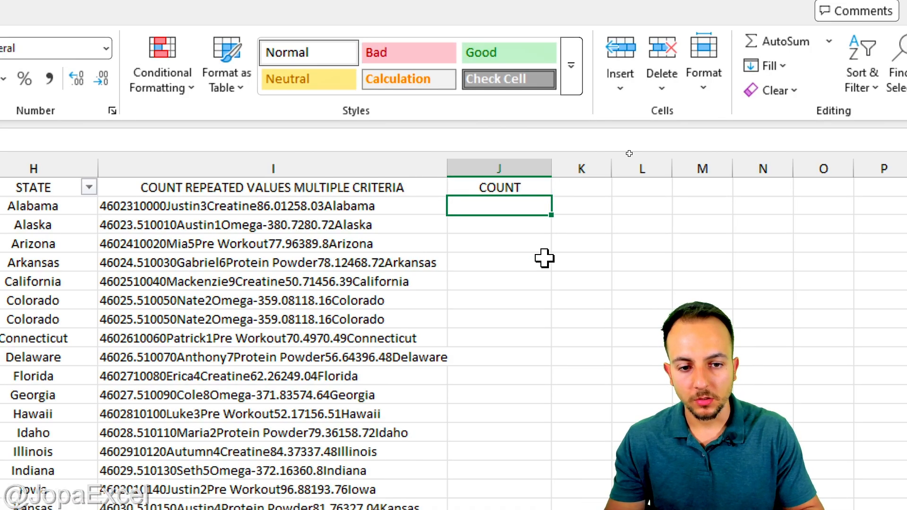
Enter a COUNTIF formula in J2 with range I:I and criteria I2.
{"action": "type", "text": "=COUNTI"}
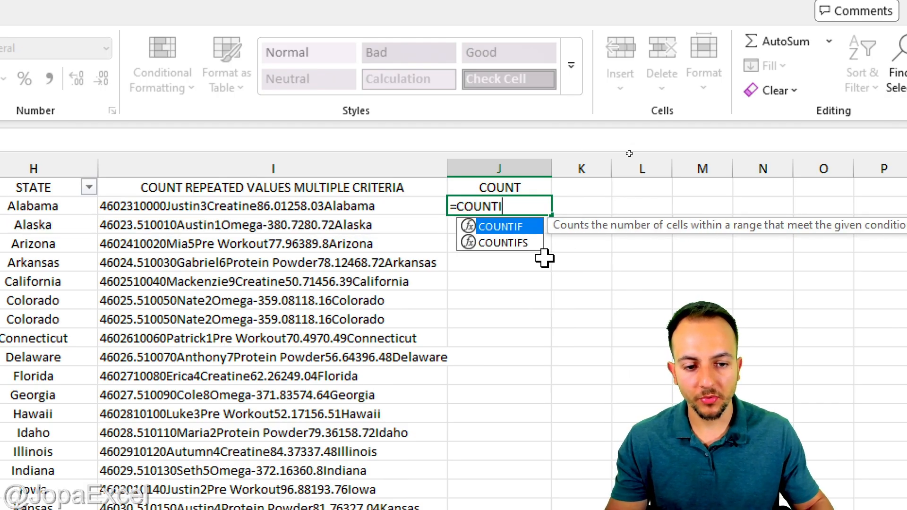
{"action": "double_click", "coordinate": [519, 228]}
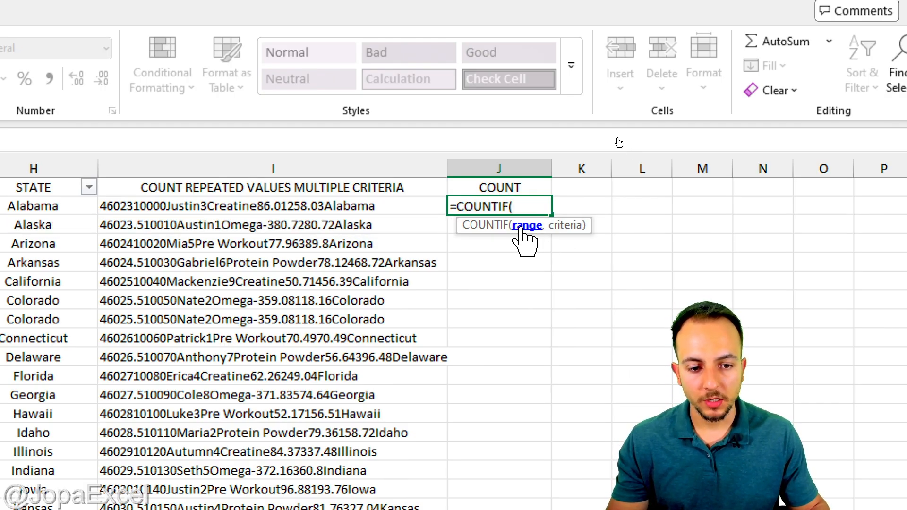
{"action": "left_click", "coordinate": [305, 161]}
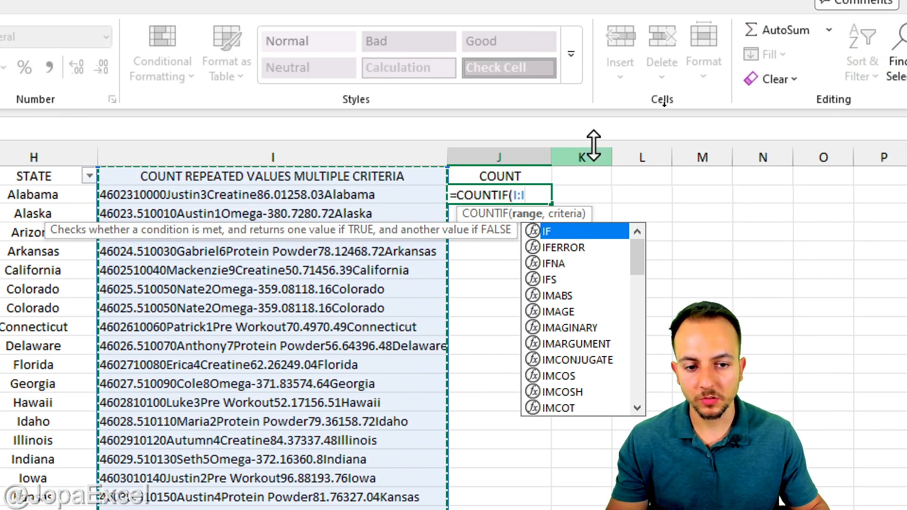
{"action": "type", "text": ","}
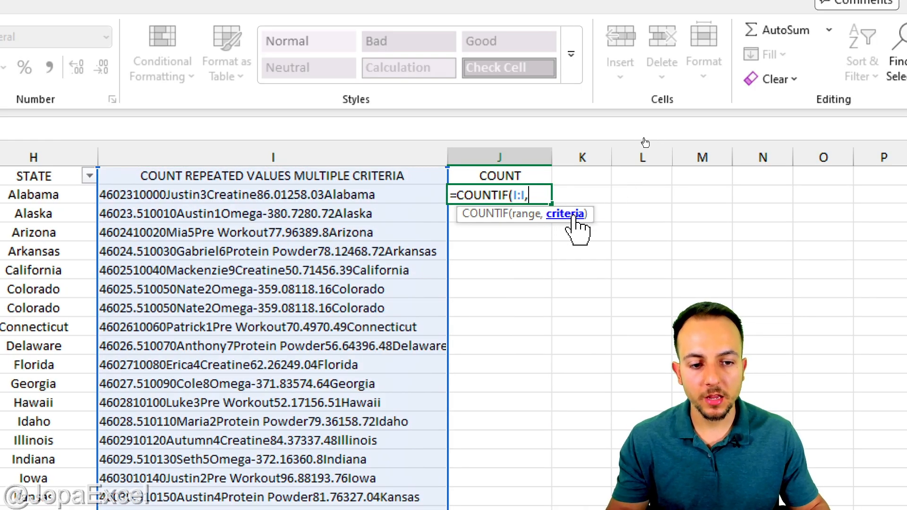
{"action": "left_click", "coordinate": [321, 197]}
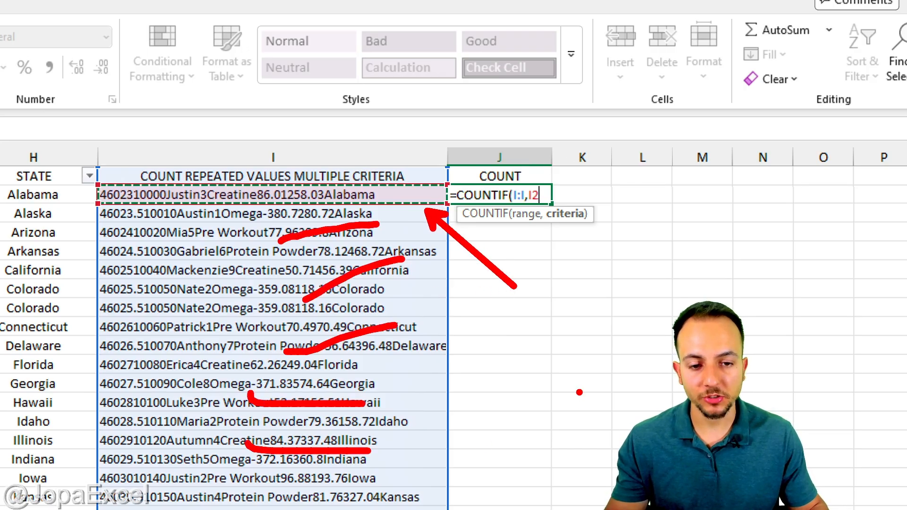
{"action": "key", "text": "Return"}
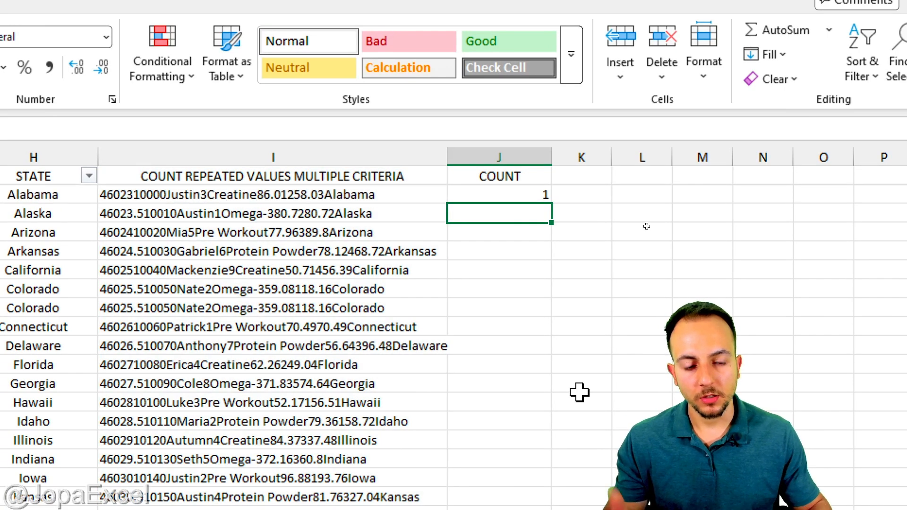
Fill the COUNTIF formula from J2 down column J for all the orders.
{"action": "left_click", "coordinate": [500, 200]}
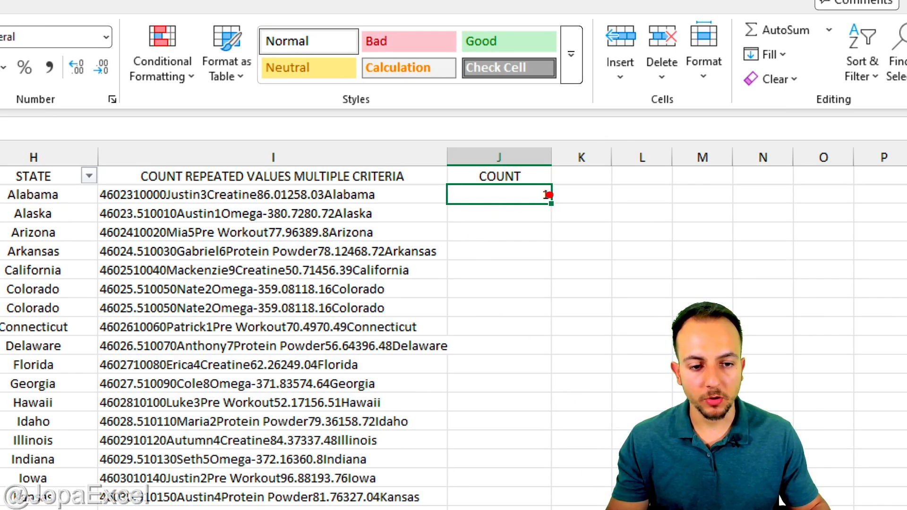
{"action": "mouse_move", "coordinate": [552, 206]}
{"action": "left_mouse_down"}
{"action": "mouse_move", "coordinate": [524, 443]}
{"action": "mouse_move", "coordinate": [506, 506]}
{"action": "mouse_move", "coordinate": [488, 423]}
{"action": "left_mouse_up"}
{"action": "left_click", "coordinate": [488, 294]}
Review the counts in column J for repeated orders and compare the two Colorado orders in rows 7 and 8.
{"action": "scroll", "coordinate": [504, 192], "scroll_direction": "up", "scroll_amount": 1}
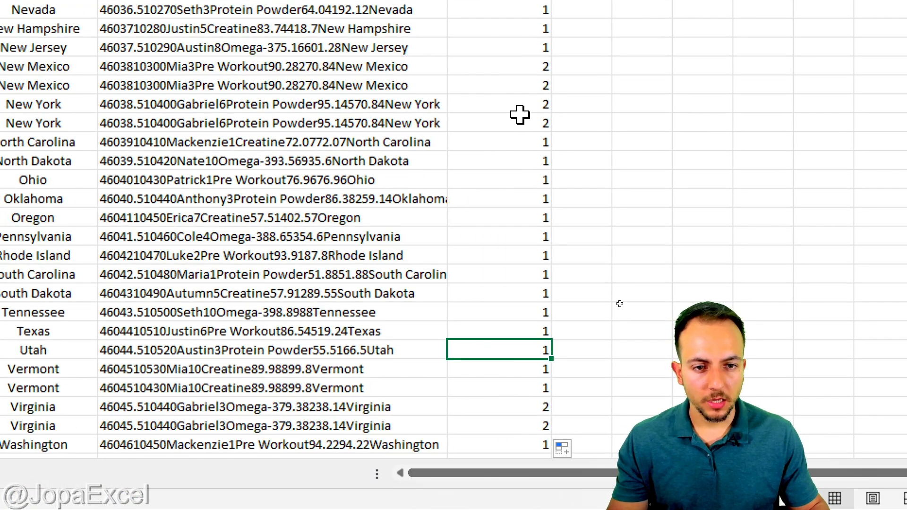
{"action": "scroll", "coordinate": [519, 114], "scroll_direction": "up", "scroll_amount": 1}
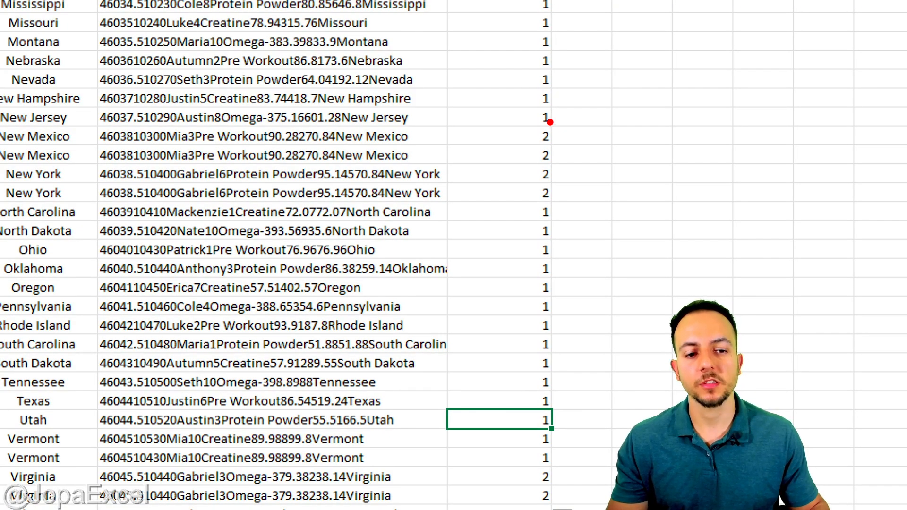
{"action": "mouse_move", "coordinate": [559, 126]}
{"action": "left_mouse_down"}
{"action": "mouse_move", "coordinate": [505, 192]}
{"action": "mouse_move", "coordinate": [538, 127]}
{"action": "mouse_move", "coordinate": [525, 138]}
{"action": "left_mouse_up"}
{"action": "key", "text": "Escape"}
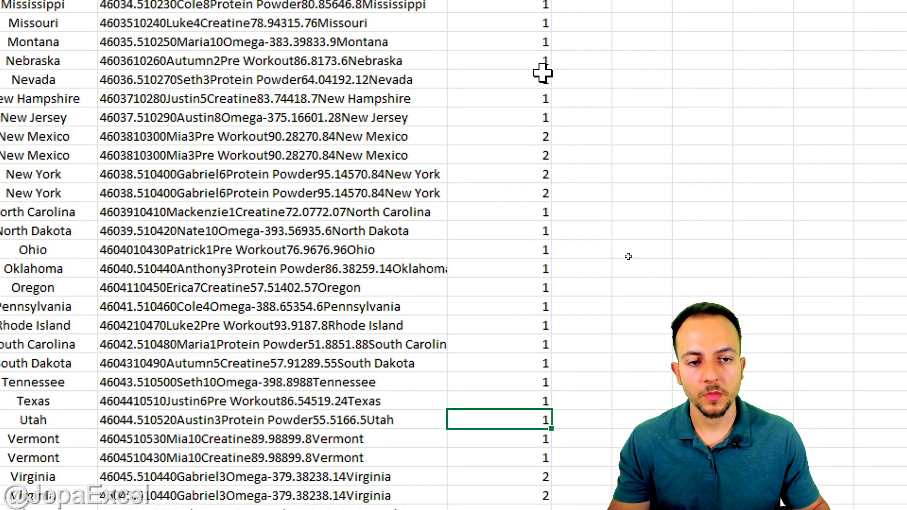
{"action": "scroll", "coordinate": [495, 61], "scroll_direction": "up", "scroll_amount": 6}
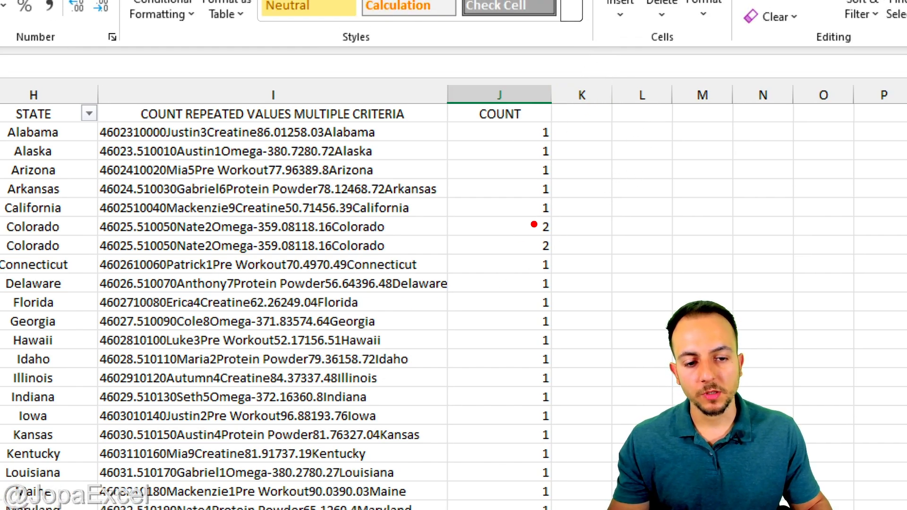
{"action": "mouse_move", "coordinate": [534, 224]}
{"action": "left_mouse_down"}
{"action": "mouse_move", "coordinate": [536, 207]}
{"action": "mouse_move", "coordinate": [557, 261]}
{"action": "mouse_move", "coordinate": [628, 316]}
{"action": "left_mouse_up"}
{"action": "key", "text": "Escape"}
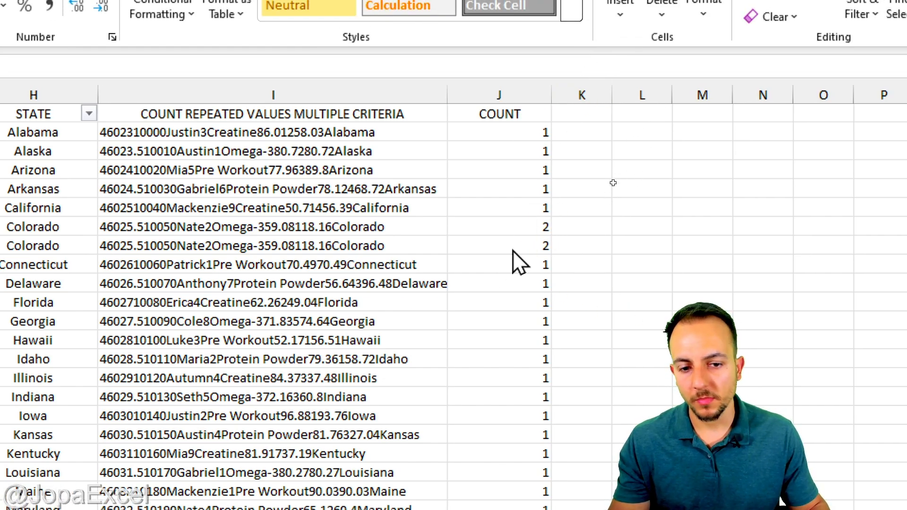
{"action": "left_click_drag", "start_coordinate": [510, 229], "coordinate": [510, 239]}
{"action": "key", "text": "shift+space"}
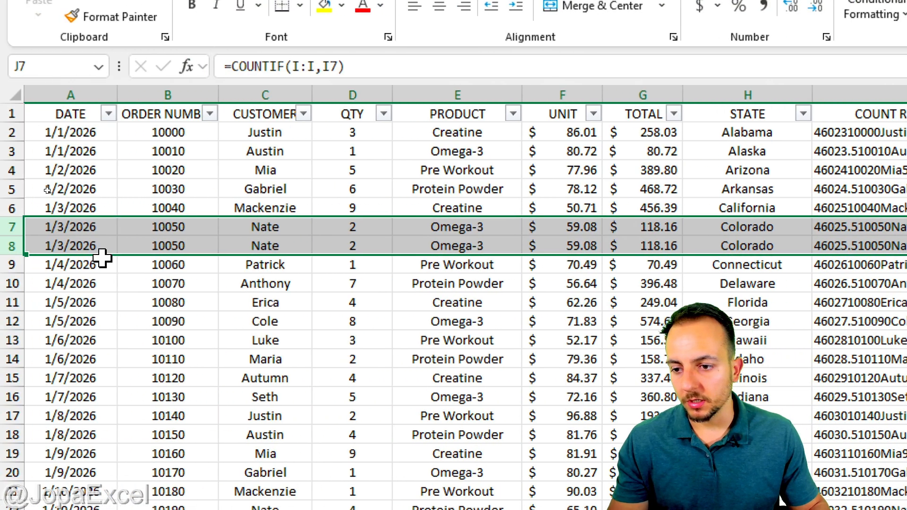
Change the product of the second Colorado order in E8 to Item 123.
{"action": "left_click", "coordinate": [488, 239]}
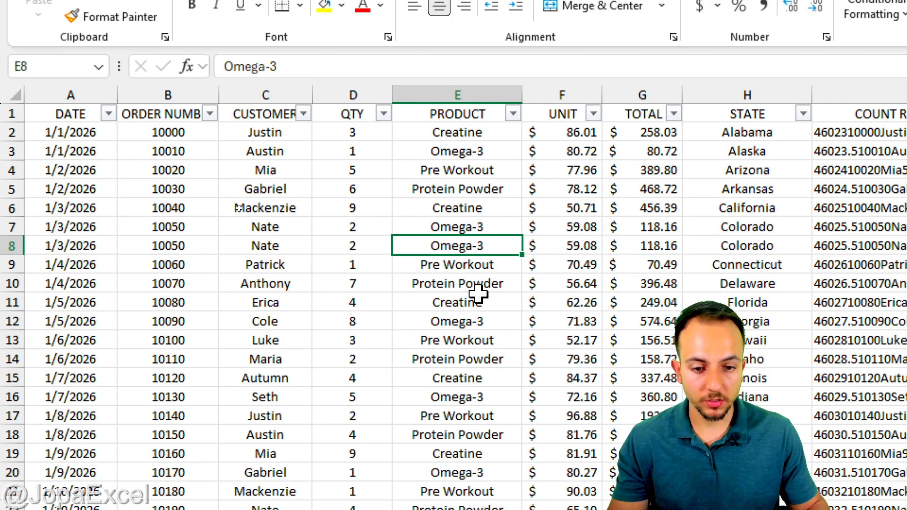
{"action": "type", "text": "Item 123"}
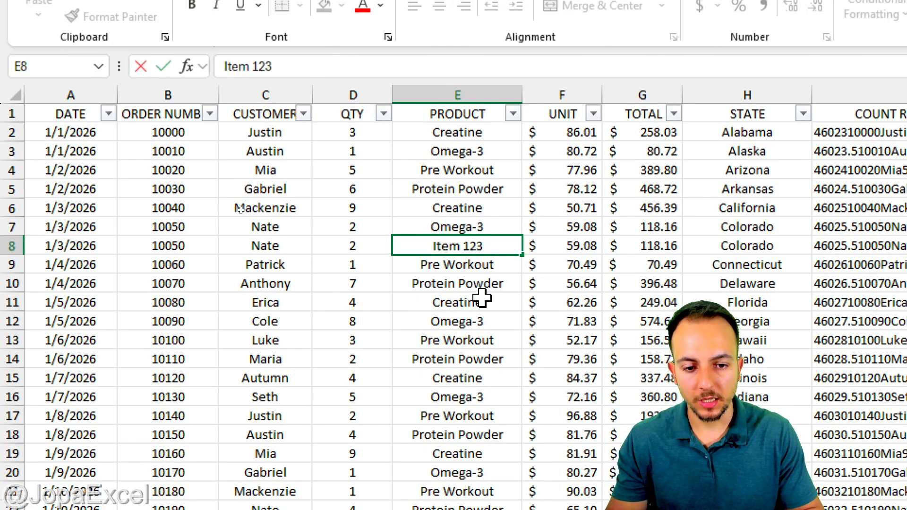
{"action": "key", "text": "ctrl+Return"}
Check the COUNT value of the edited Colorado order in row 8 and return to the DATE header.
{"action": "key", "text": "shift+space"}
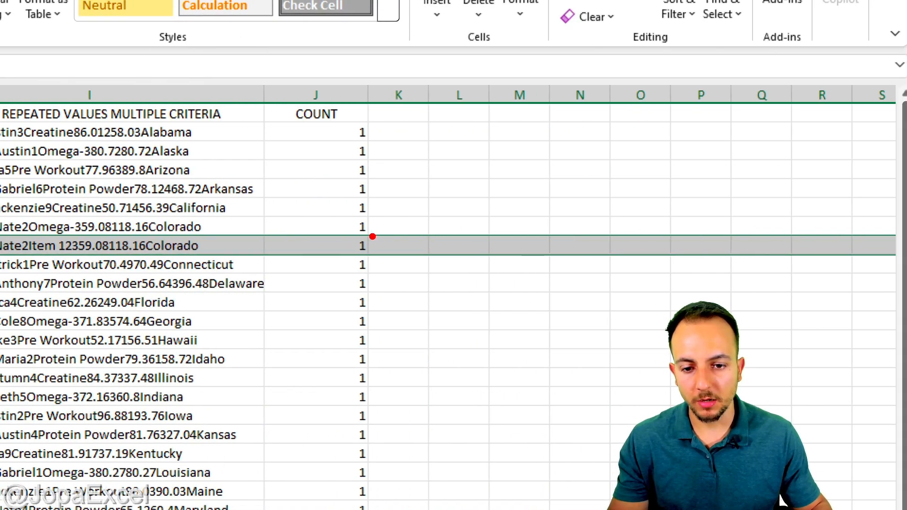
{"action": "mouse_move", "coordinate": [648, 226]}
{"action": "left_mouse_down"}
{"action": "mouse_move", "coordinate": [618, 258]}
{"action": "mouse_move", "coordinate": [644, 223]}
{"action": "left_mouse_up"}
{"action": "left_click_drag", "start_coordinate": [419, 231], "coordinate": [427, 297]}
{"action": "left_click_drag", "start_coordinate": [394, 299], "coordinate": [451, 298]}
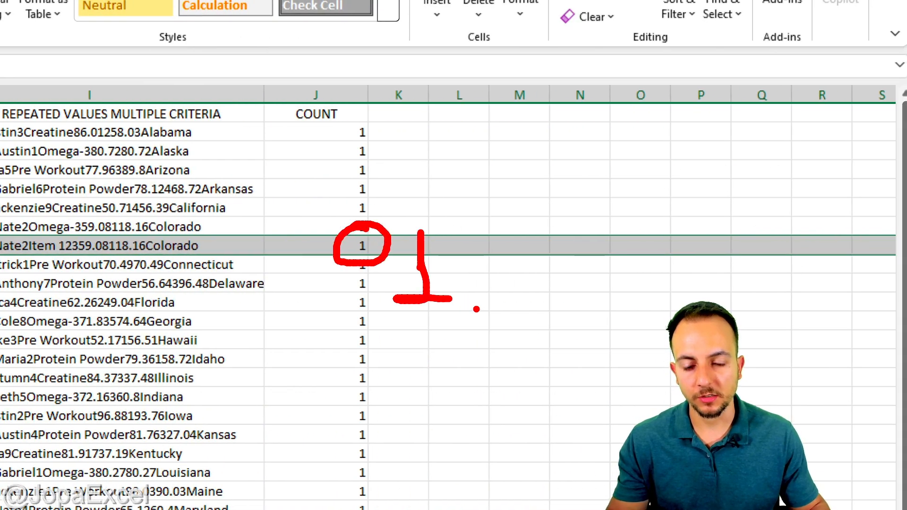
{"action": "key", "text": "Escape"}
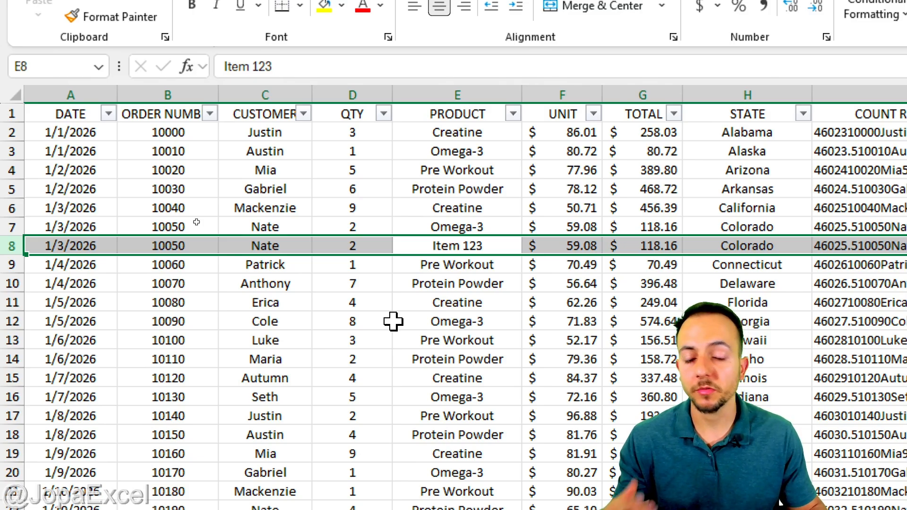
{"action": "left_click", "coordinate": [76, 117]}
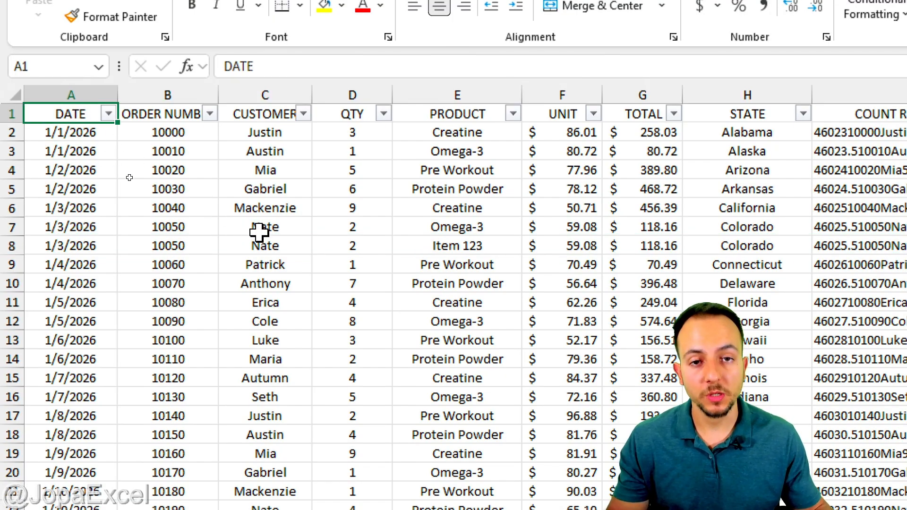